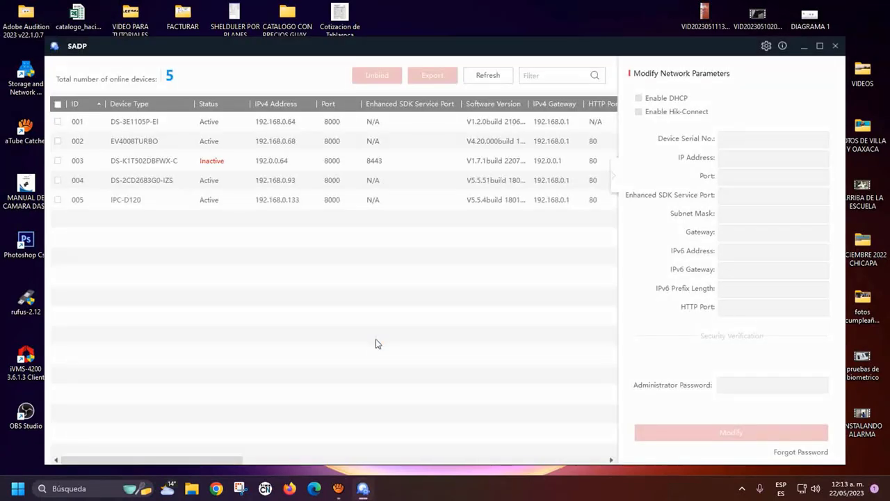
Maximize the SADP window showing the five online devices
{"action": "left_click", "coordinate": [820, 46]}
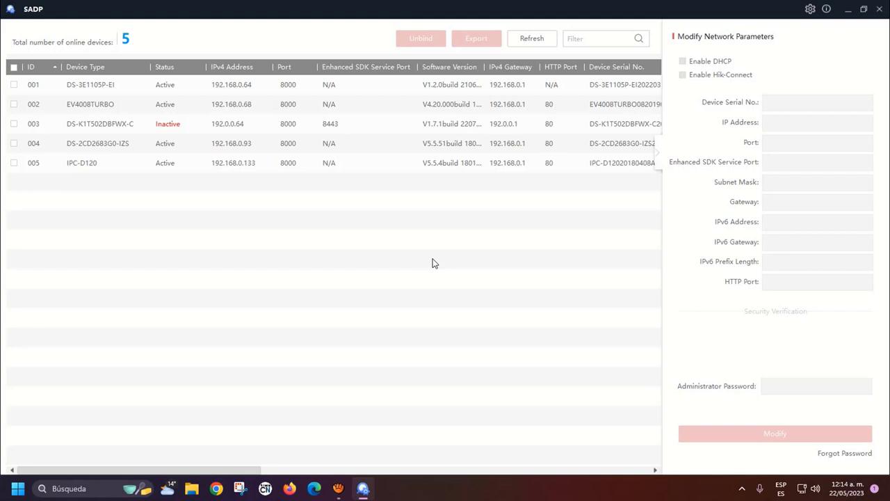
Check the IPC-D120 and DS-2CD2683G0-IZS entries, then select the inactive DS-K1T502DBFWX-C terminal (row 003)
{"action": "left_click", "coordinate": [273, 164]}
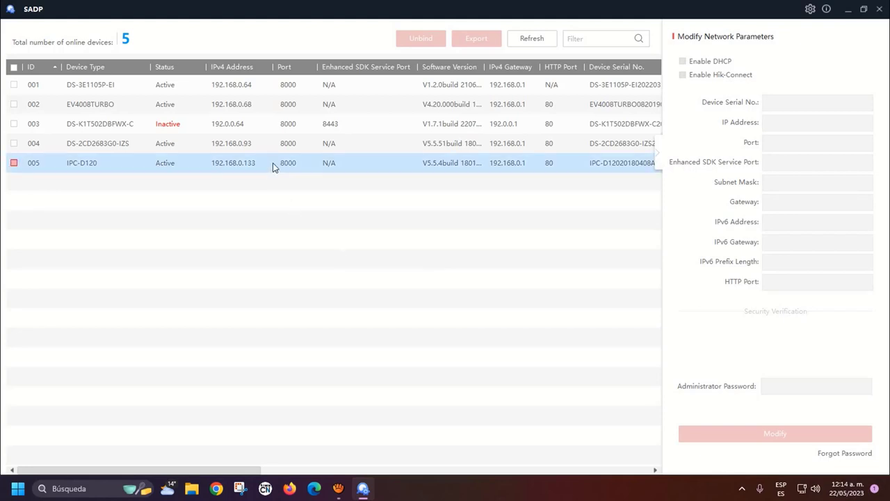
{"action": "left_click", "coordinate": [226, 111]}
{"action": "left_click", "coordinate": [201, 146]}
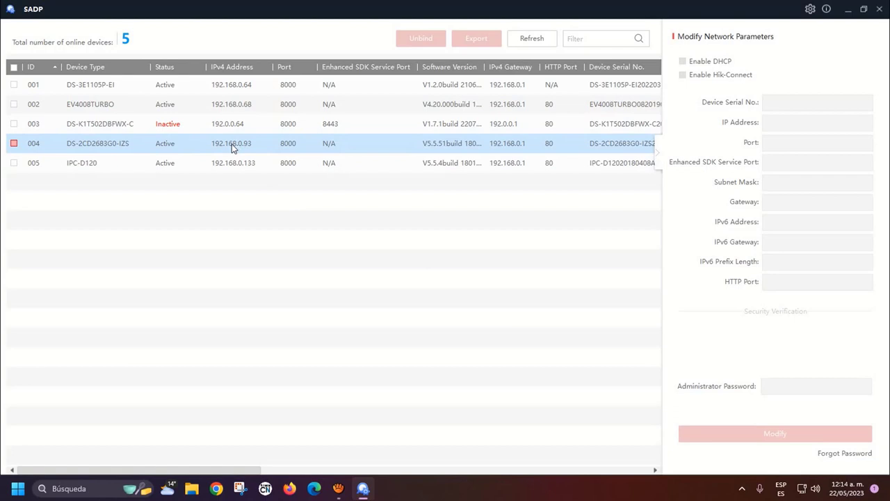
{"action": "left_click", "coordinate": [30, 128]}
{"action": "left_click", "coordinate": [104, 111]}
{"action": "left_click", "coordinate": [36, 131]}
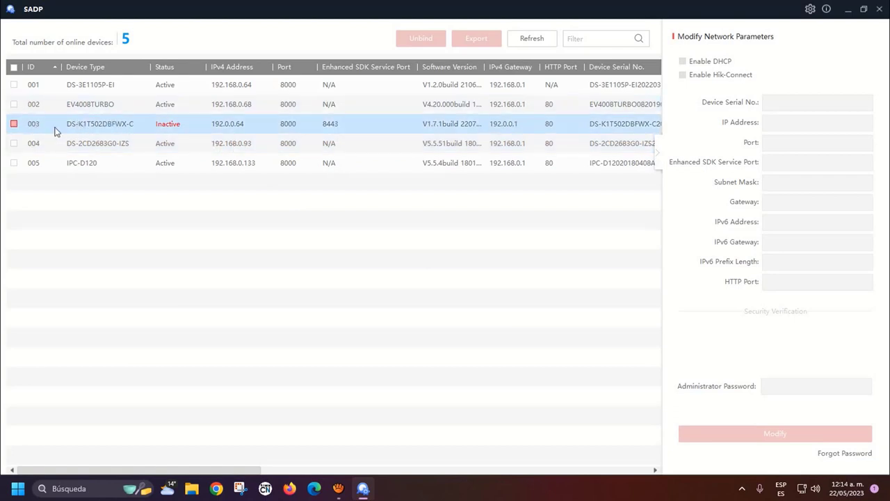
{"action": "left_click", "coordinate": [143, 85]}
{"action": "left_click", "coordinate": [79, 125]}
Tick row 003, enter the new password in both password fields, and activate the terminal
{"action": "left_click", "coordinate": [14, 124]}
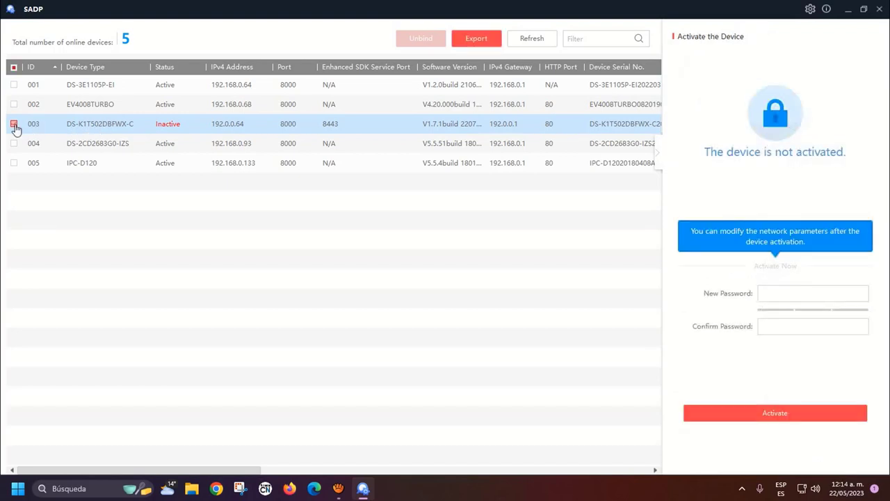
{"action": "left_click", "coordinate": [820, 294]}
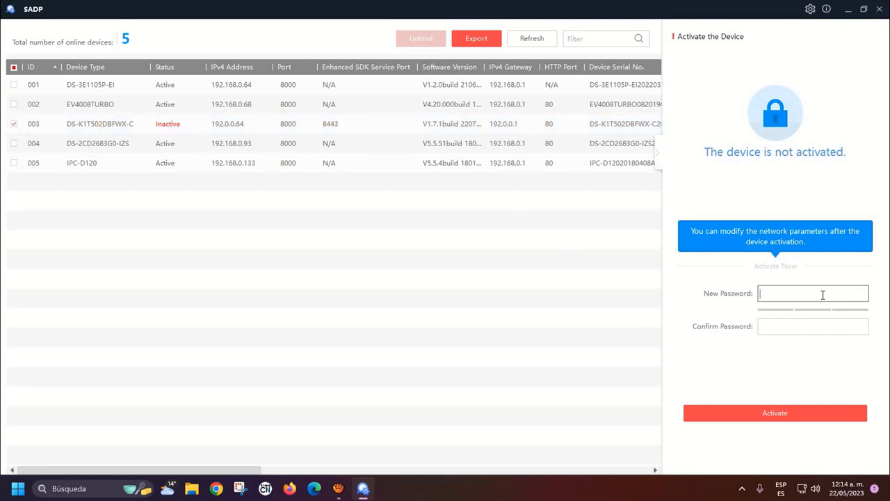
{"action": "left_click", "coordinate": [71, 481]}
{"action": "type", "text": "dd"}
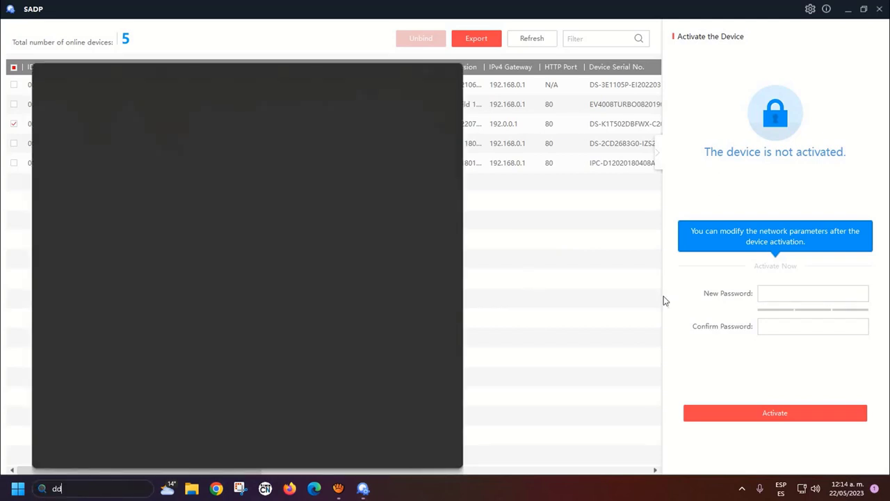
{"action": "left_click", "coordinate": [783, 294]}
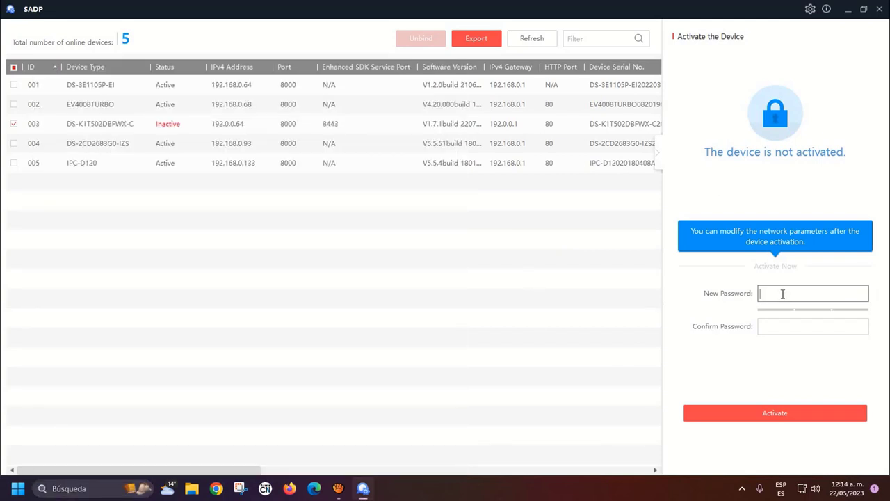
{"action": "type", "text": "••••••••••"}
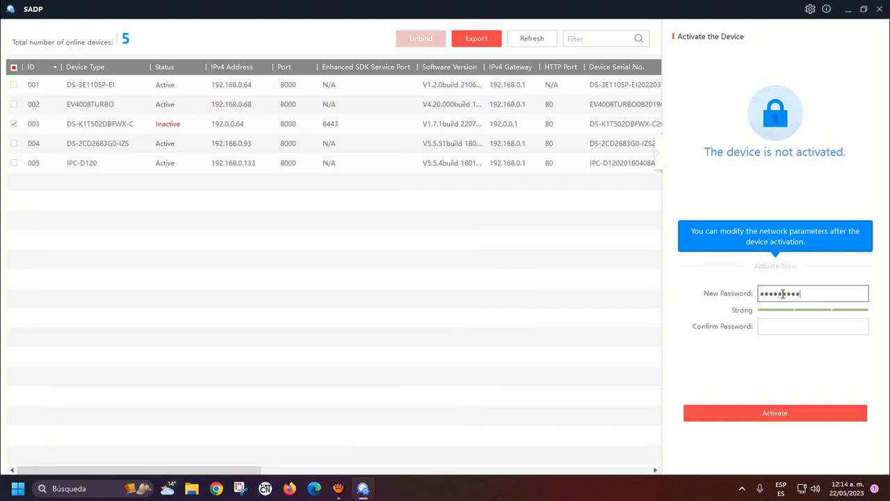
{"action": "left_click", "coordinate": [789, 324]}
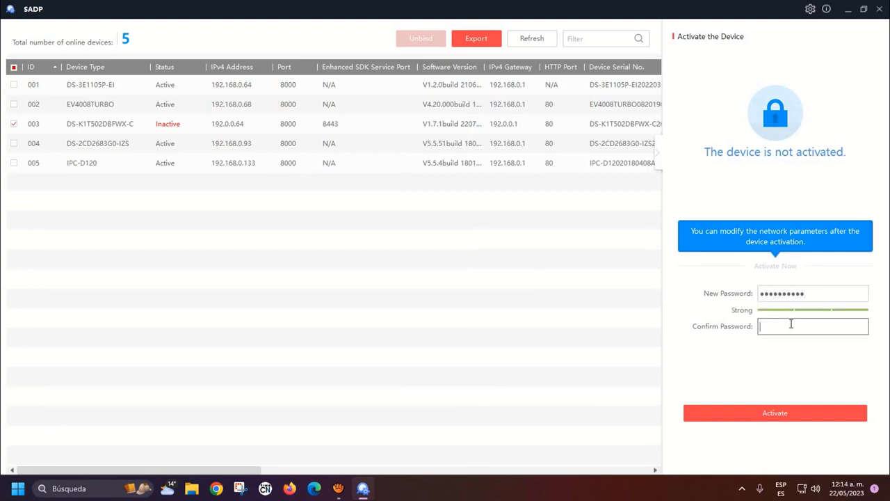
{"action": "type", "text": "••••••••••"}
{"action": "left_click", "coordinate": [770, 420]}
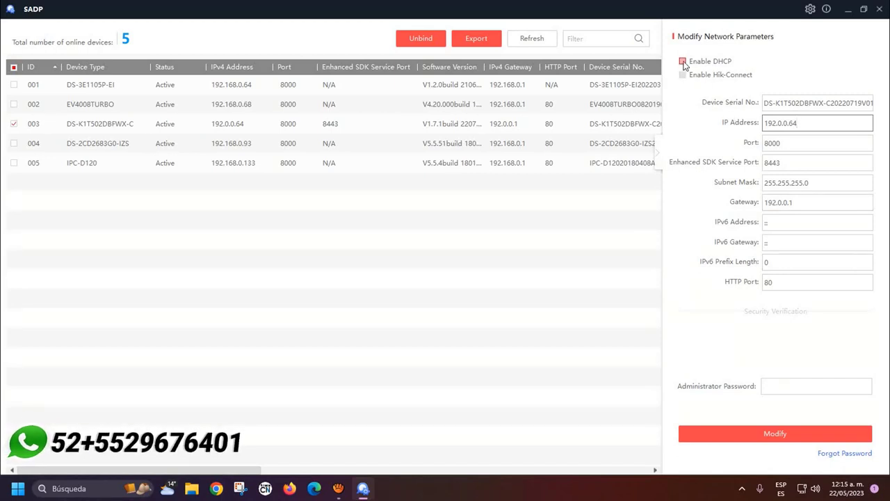
Enable DHCP for the terminal and confirm with the admin password so it gets 192.168.0.21
{"action": "left_click", "coordinate": [683, 61]}
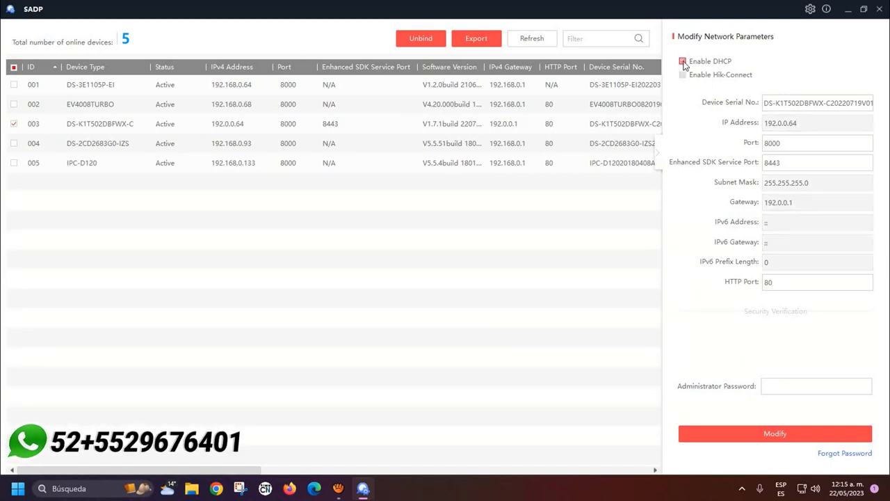
{"action": "left_click", "coordinate": [788, 391]}
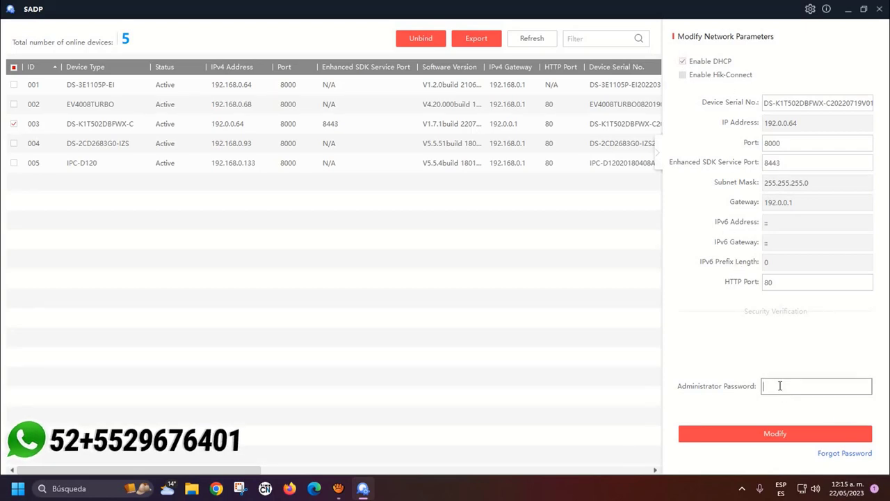
{"action": "type", "text": "a"}
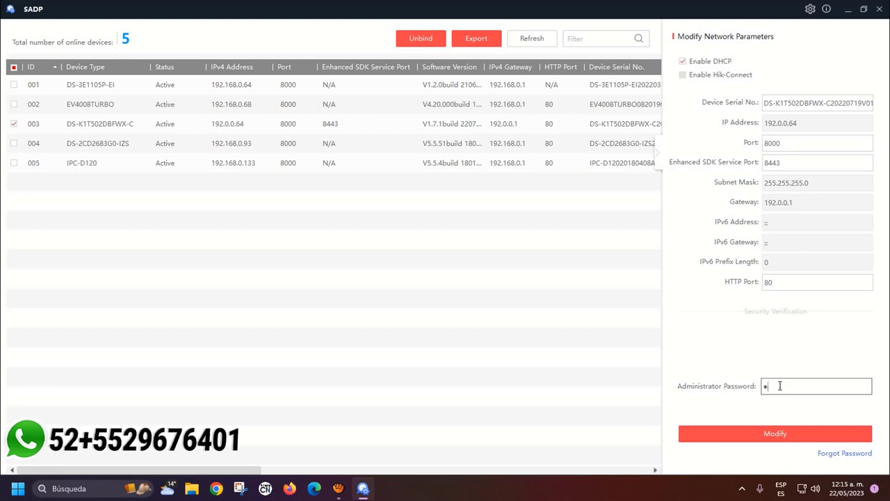
{"action": "type", "text": "aaaaa"}
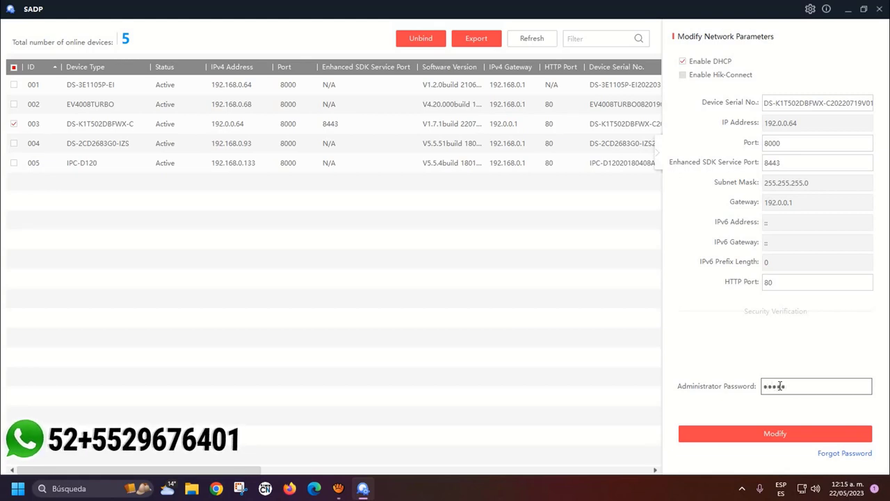
{"action": "type", "text": "aaaa"}
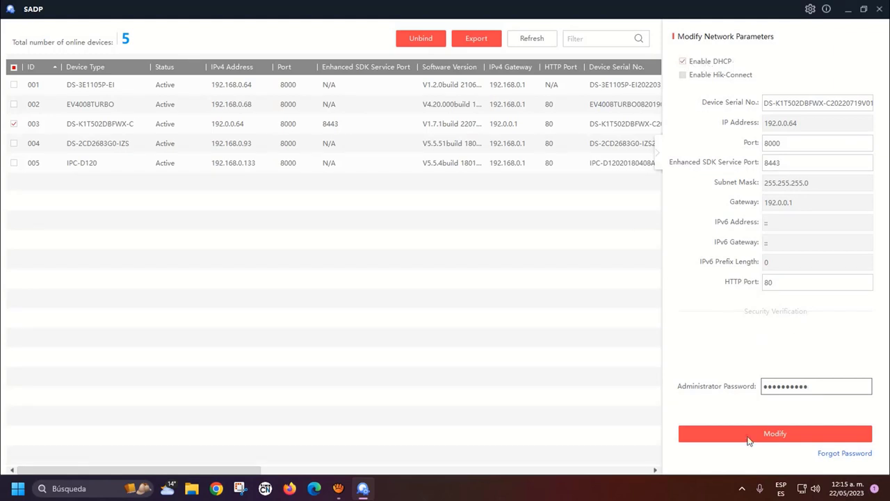
{"action": "left_click", "coordinate": [768, 438]}
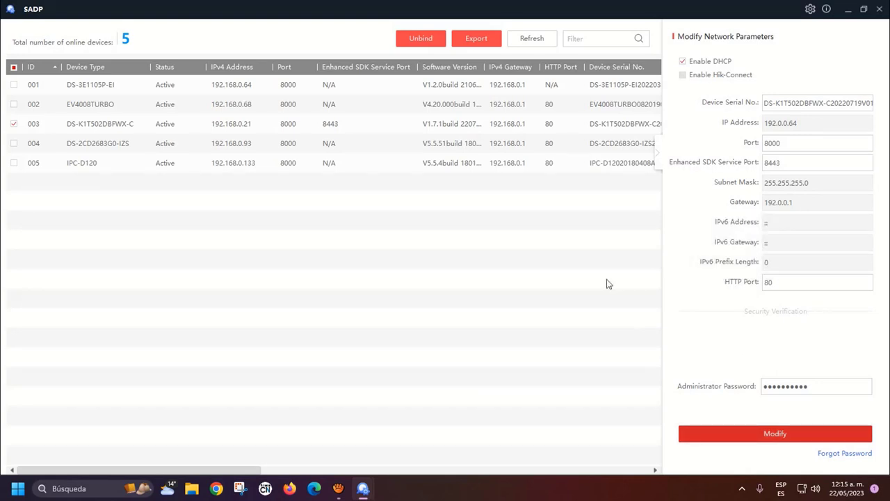
Widen the device table, select the DS-K1T502DBFWX-C row, and open 192.168.0.21 in the browser
{"action": "left_click", "coordinate": [657, 156]}
{"action": "left_click", "coordinate": [207, 122]}
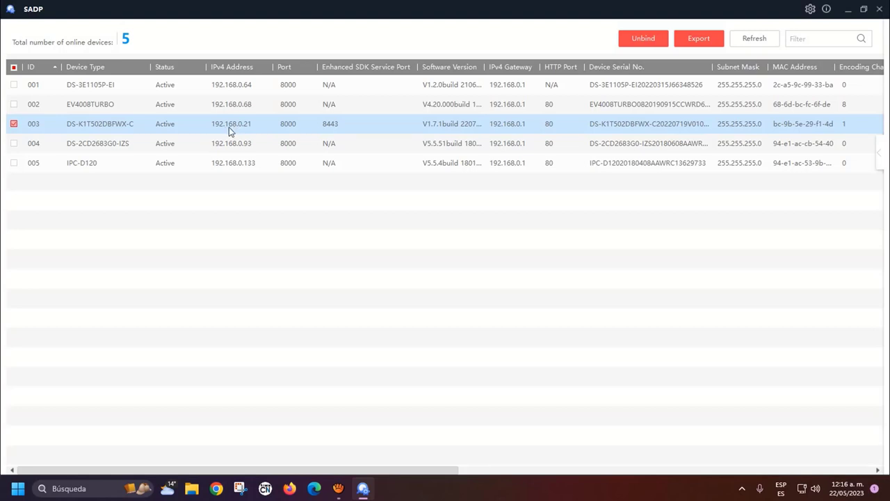
{"action": "left_click", "coordinate": [230, 124]}
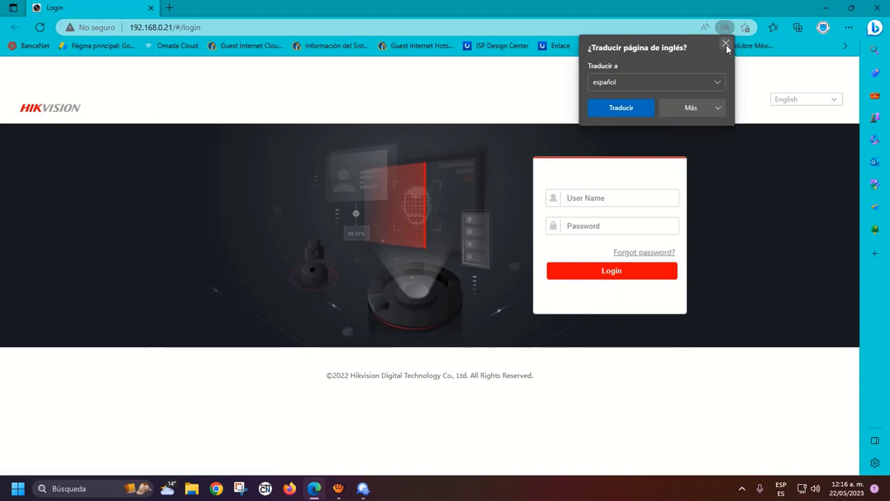
Decline page translation and log in to the terminal's web page with the admin user name and password
{"action": "left_click", "coordinate": [725, 44]}
{"action": "left_click", "coordinate": [600, 202]}
{"action": "type", "text": "admin"}
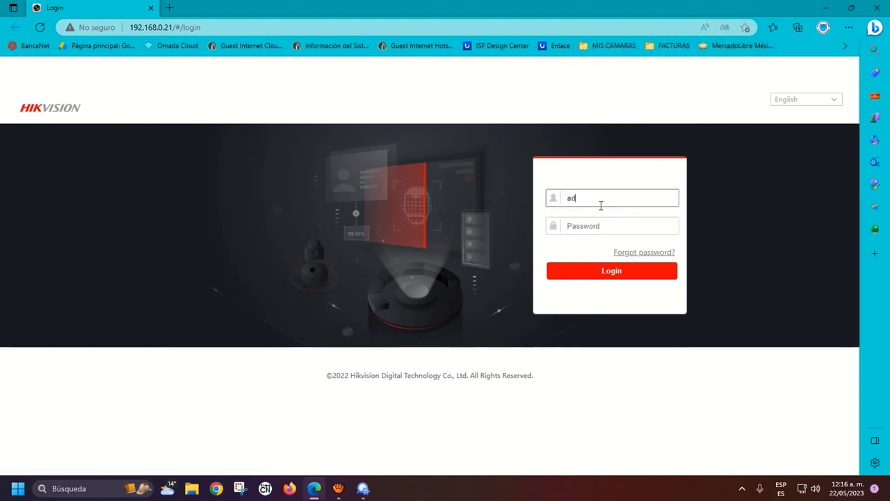
{"action": "left_click", "coordinate": [592, 224]}
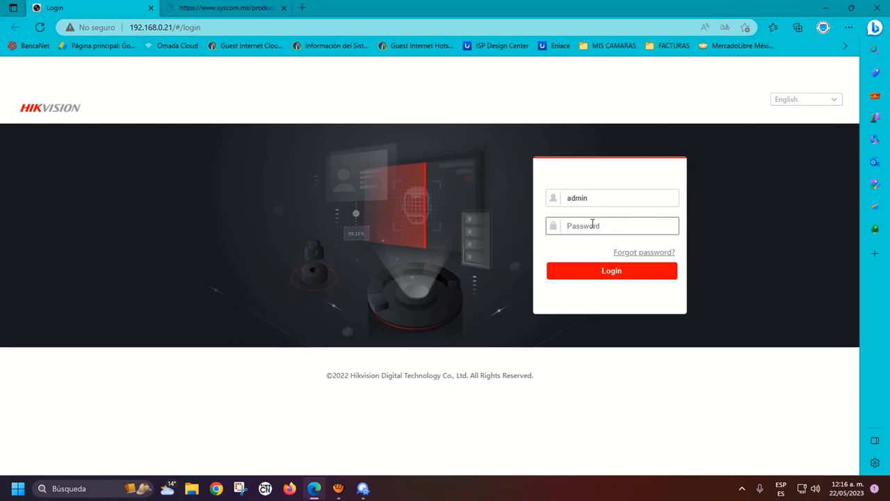
{"action": "type", "text": "123456789"}
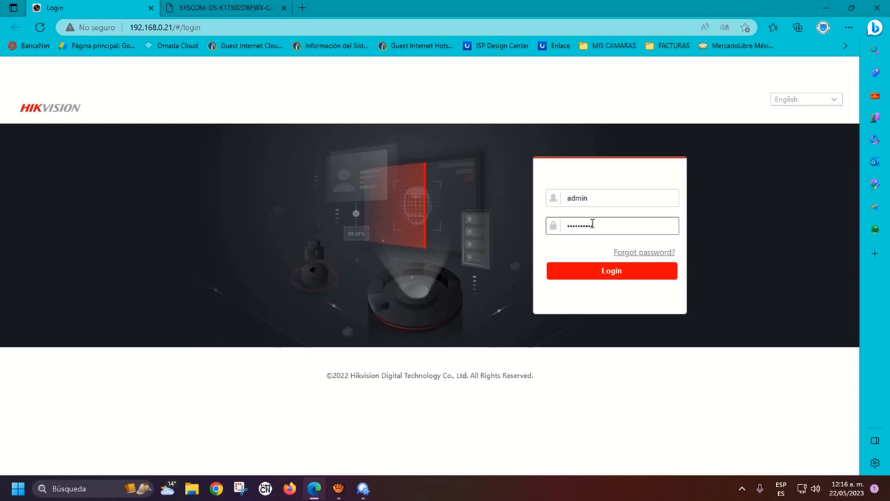
{"action": "left_click", "coordinate": [610, 273]}
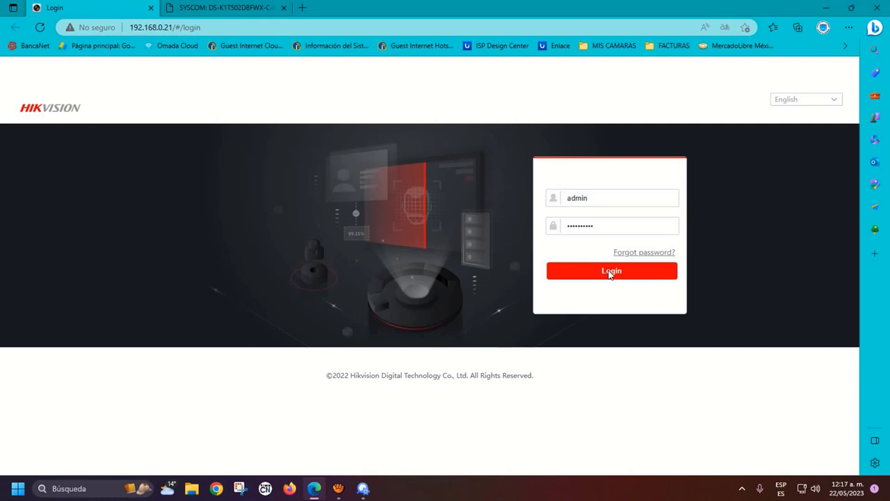
{"action": "left_click", "coordinate": [609, 273]}
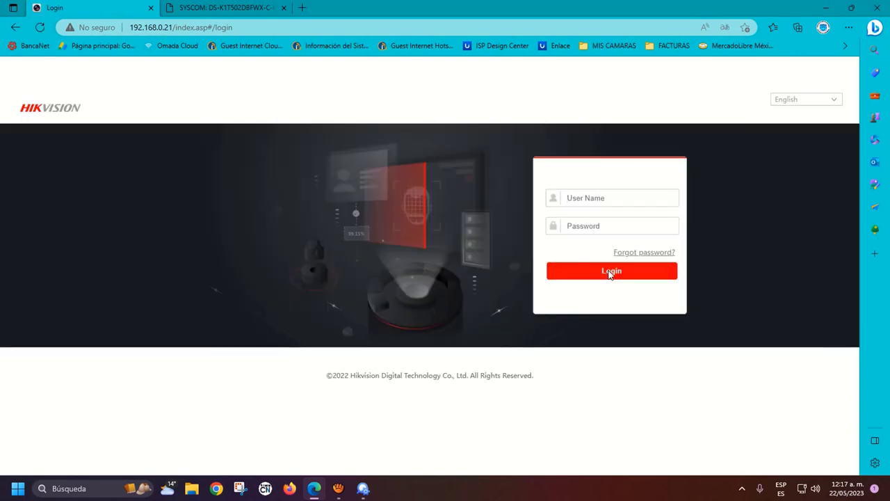
{"action": "left_click", "coordinate": [604, 198]}
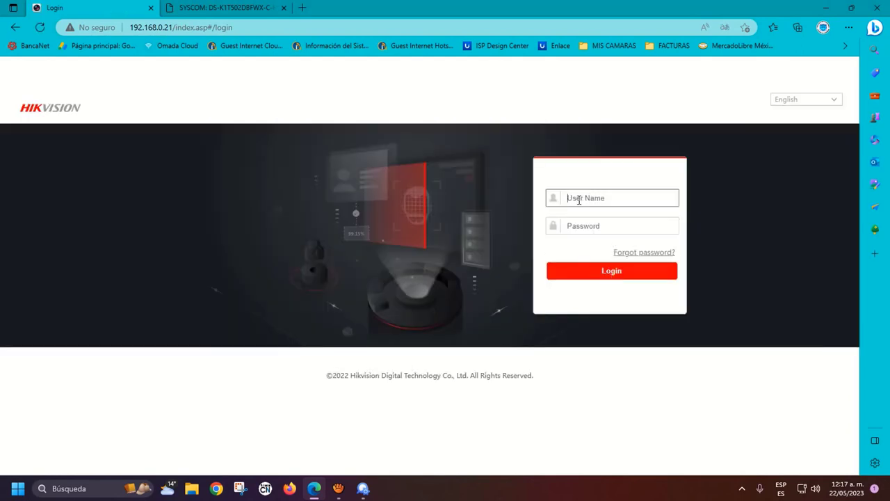
{"action": "left_click", "coordinate": [612, 270]}
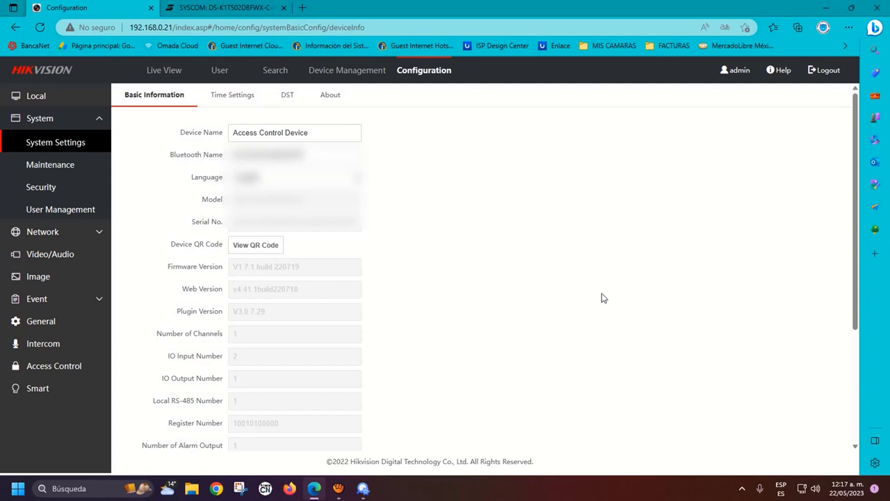
Set the device language to Español in Basic Information, save, and confirm the immediate reboot
{"action": "left_click", "coordinate": [296, 132]}
{"action": "left_click", "coordinate": [276, 178]}
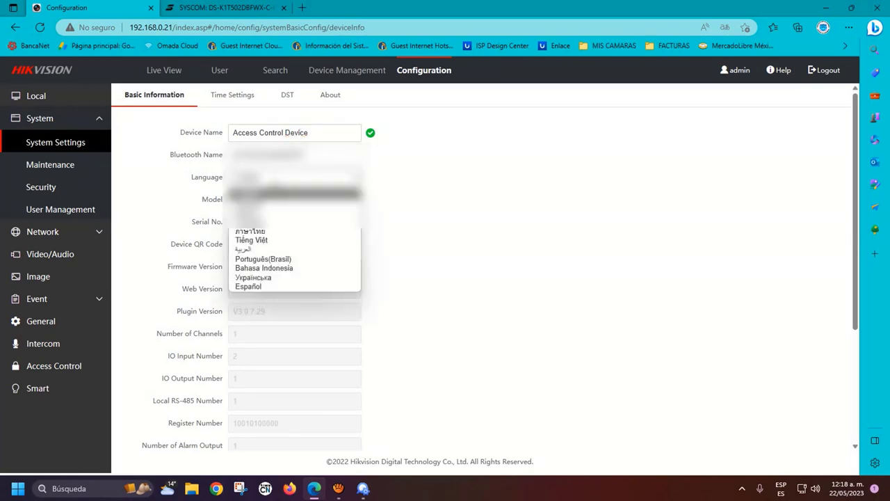
{"action": "left_click", "coordinate": [270, 286]}
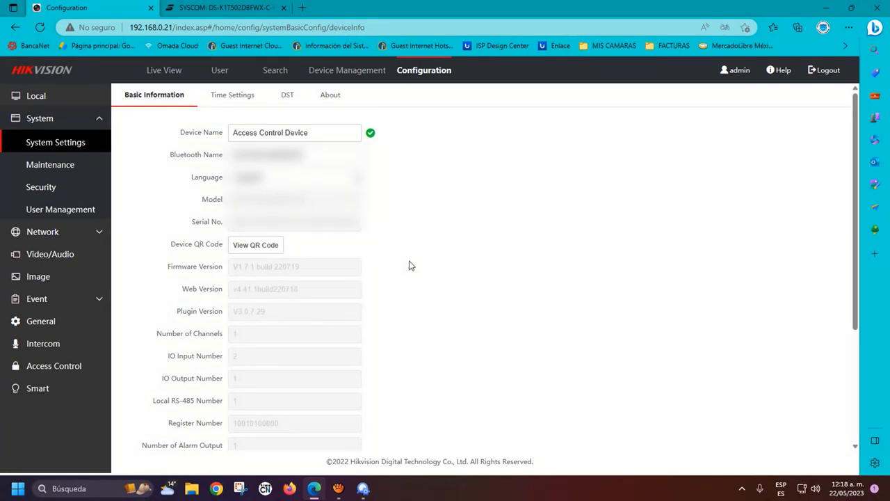
{"action": "scroll", "coordinate": [410, 265], "scroll_direction": "down", "scroll_amount": 3}
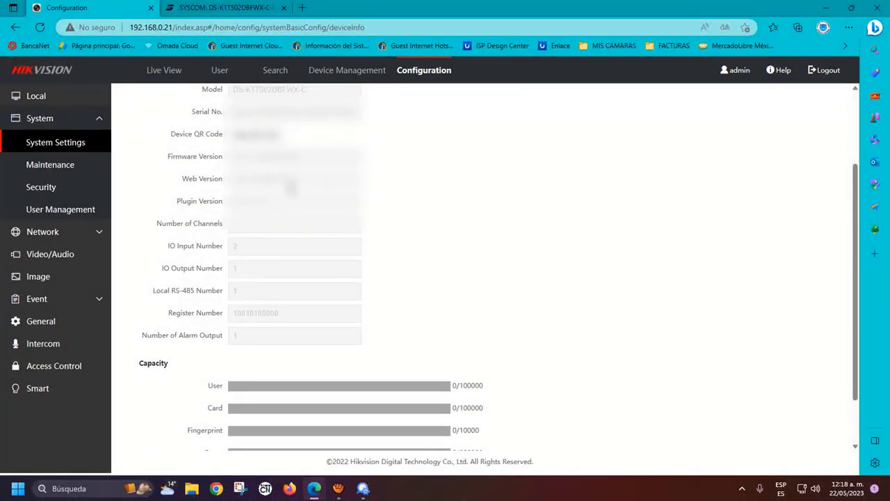
{"action": "scroll", "coordinate": [480, 255], "scroll_direction": "up", "scroll_amount": 2}
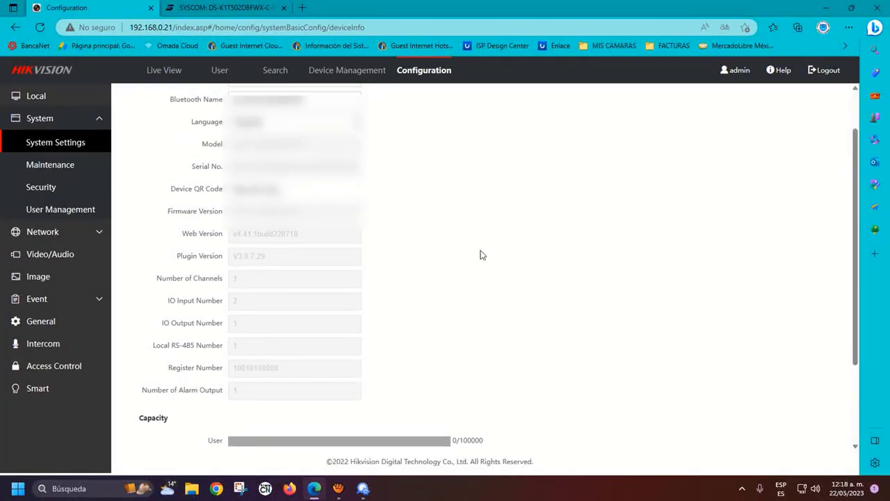
{"action": "scroll", "coordinate": [480, 255], "scroll_direction": "down", "scroll_amount": 3}
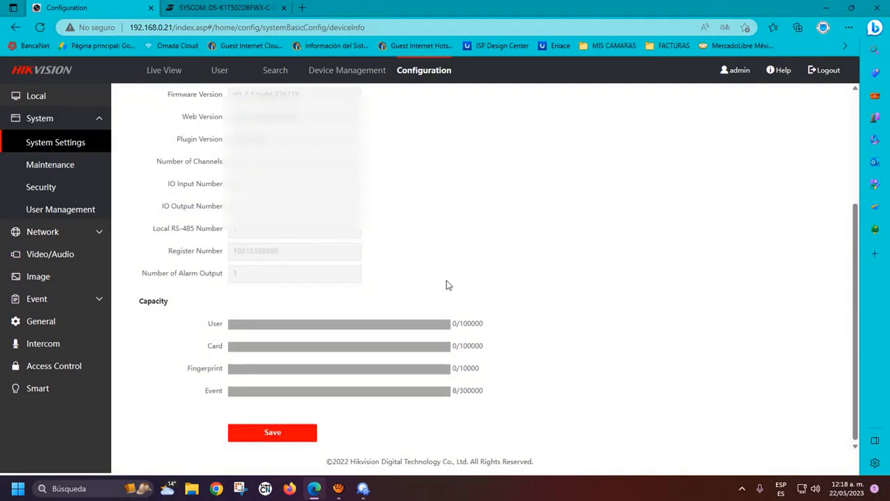
{"action": "left_click", "coordinate": [272, 436]}
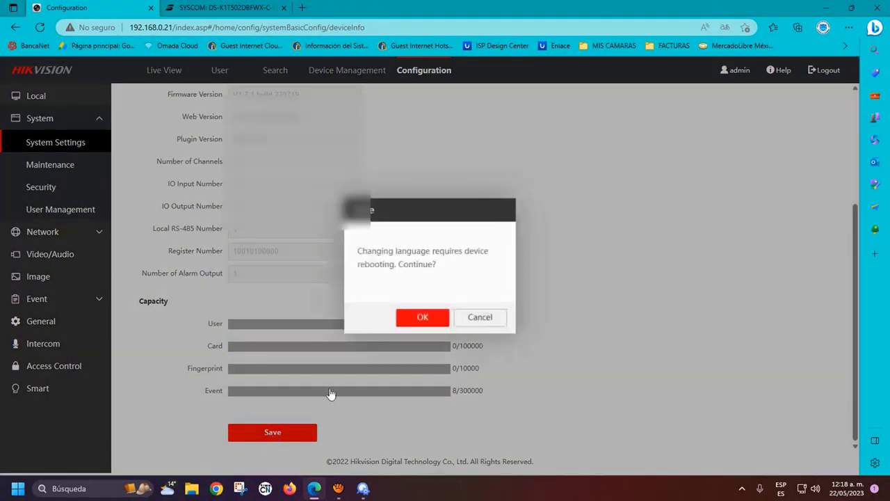
{"action": "left_click", "coordinate": [415, 326]}
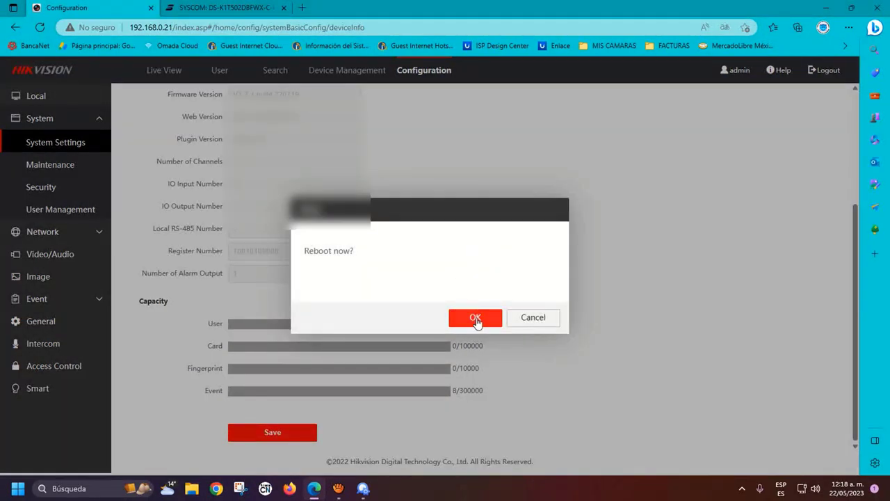
{"action": "left_click", "coordinate": [477, 319]}
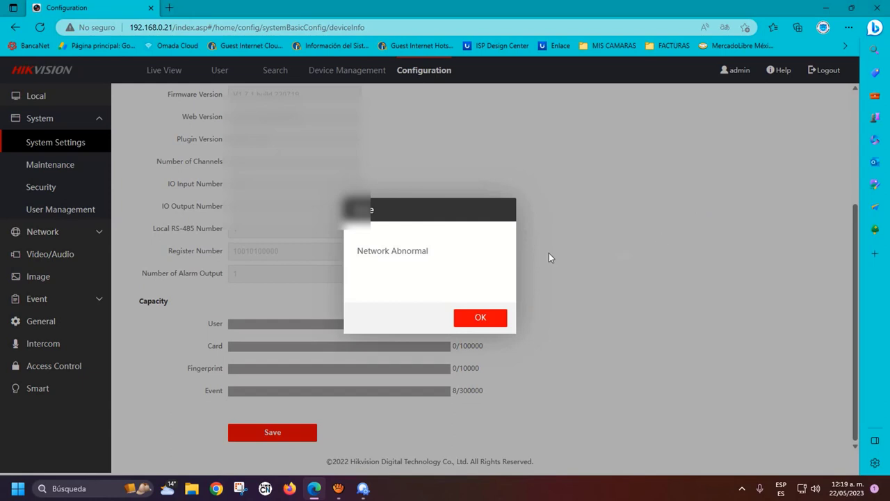
Dismiss the Network Abnormal error and reload the page with F5
{"action": "left_click", "coordinate": [489, 318]}
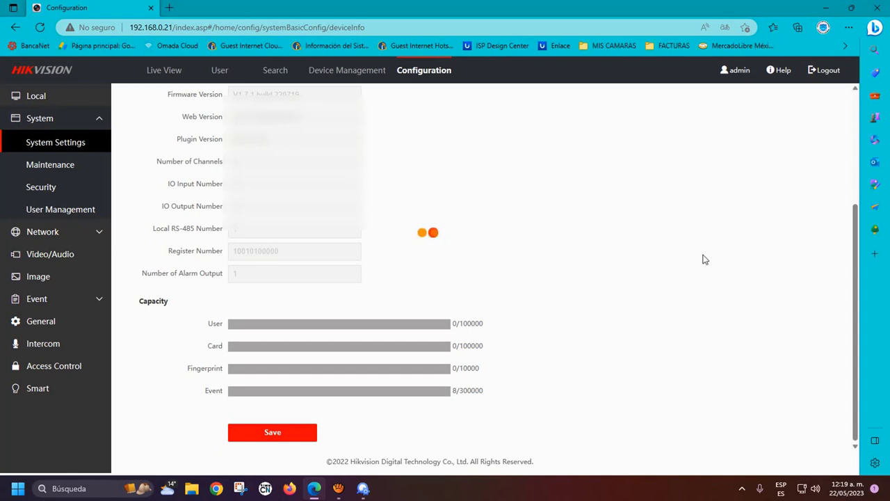
{"action": "key", "text": "F5"}
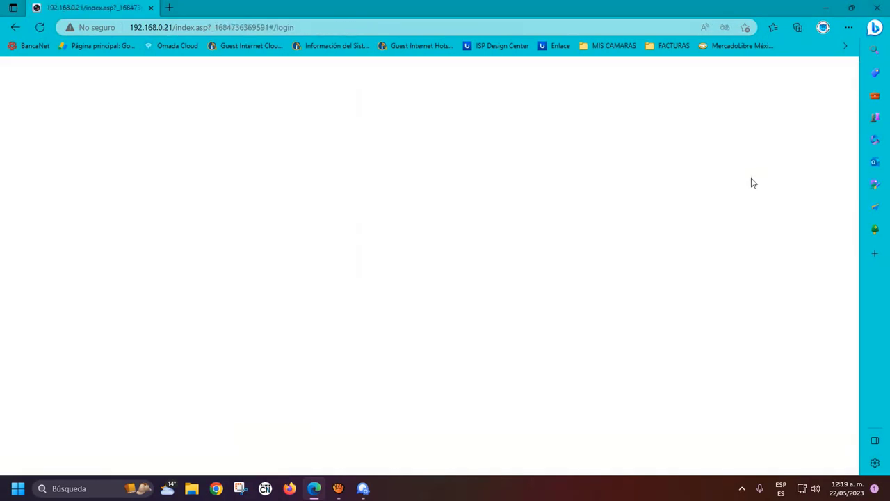
Log back in to the web interface with the admin credentials
{"action": "type", "text": "ad"}
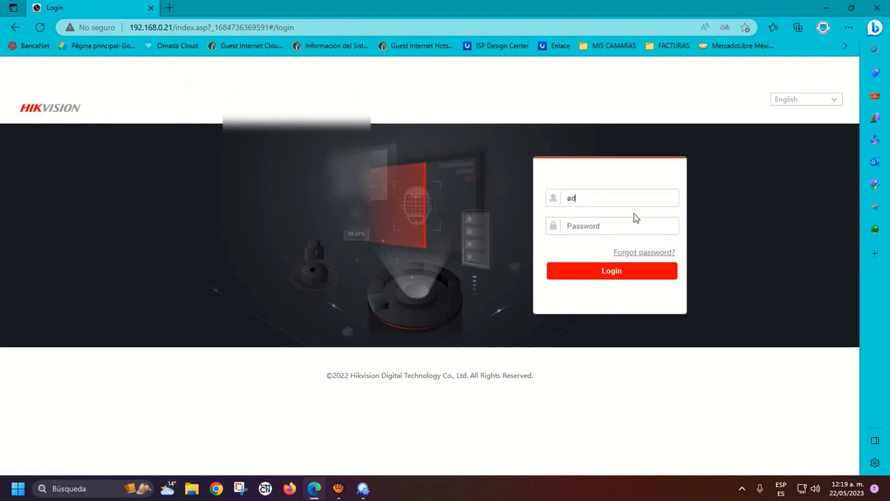
{"action": "type", "text": "min*"}
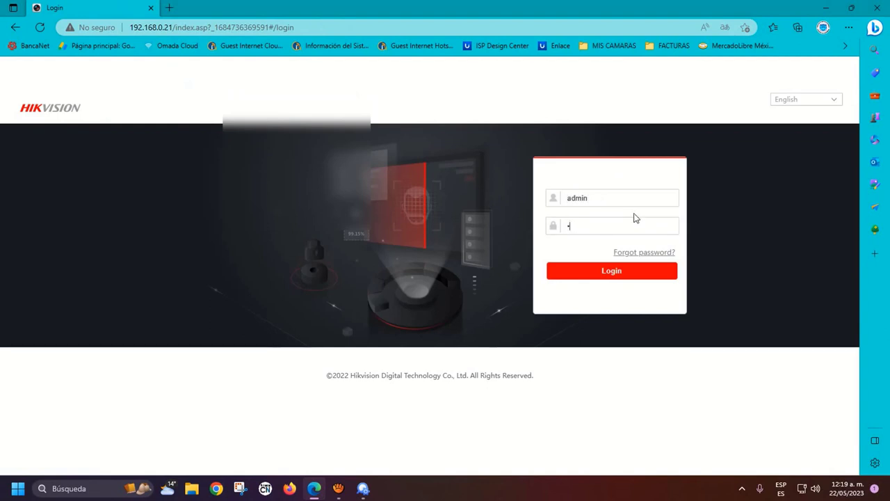
{"action": "type", "text": "*******"}
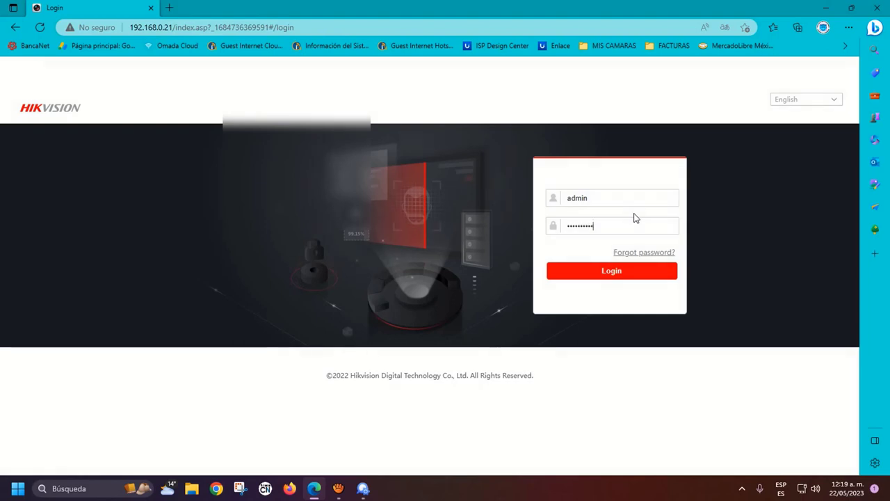
{"action": "key", "text": "Return"}
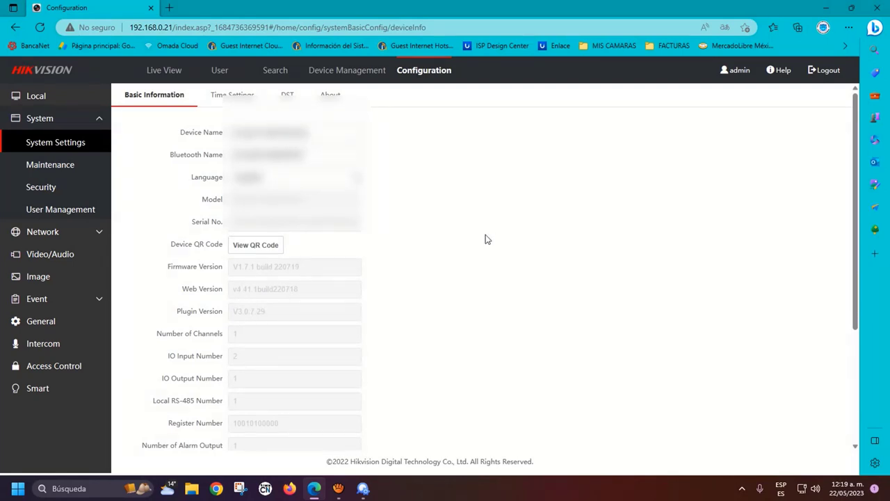
{"action": "scroll", "coordinate": [471, 238], "scroll_direction": "down", "scroll_amount": 3}
{"action": "scroll", "coordinate": [471, 238], "scroll_direction": "up", "scroll_amount": 3}
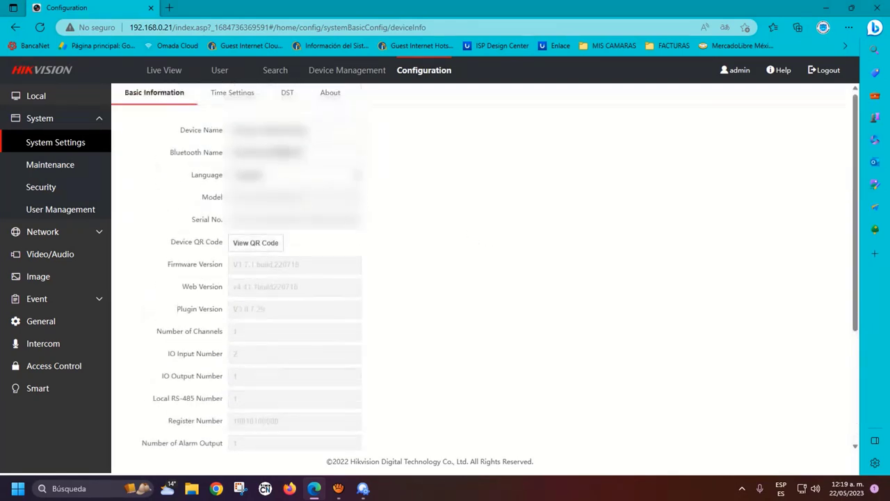
Save the time zone as (GMT-06:00) Central Time (US&Canada), then view the DST and About pages
{"action": "left_click", "coordinate": [221, 98]}
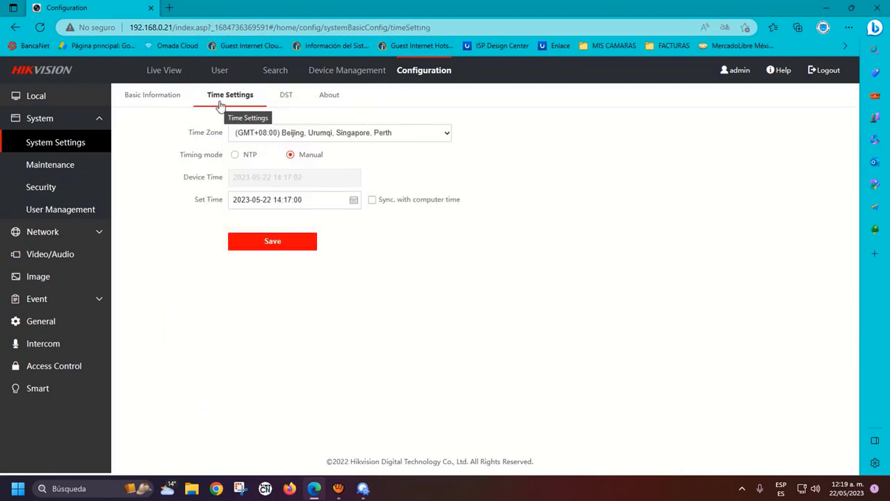
{"action": "left_click", "coordinate": [447, 135]}
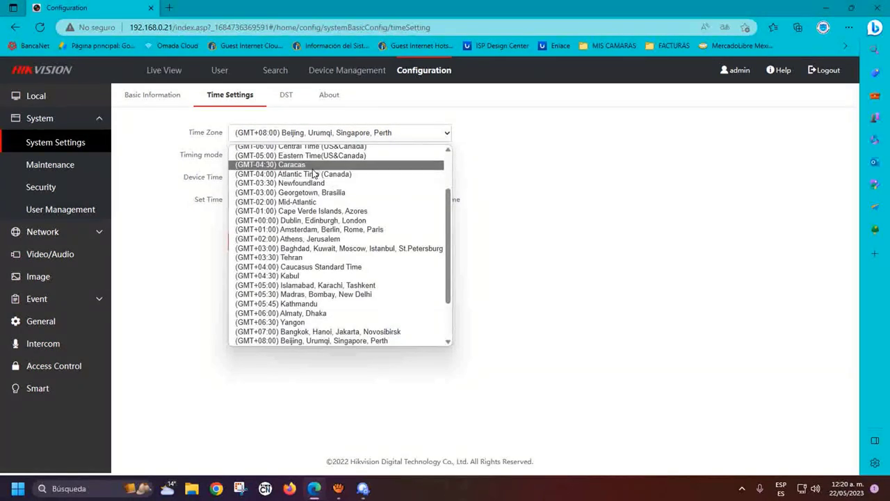
{"action": "scroll", "coordinate": [306, 177], "scroll_direction": "up", "scroll_amount": 1}
{"action": "left_click", "coordinate": [292, 176]}
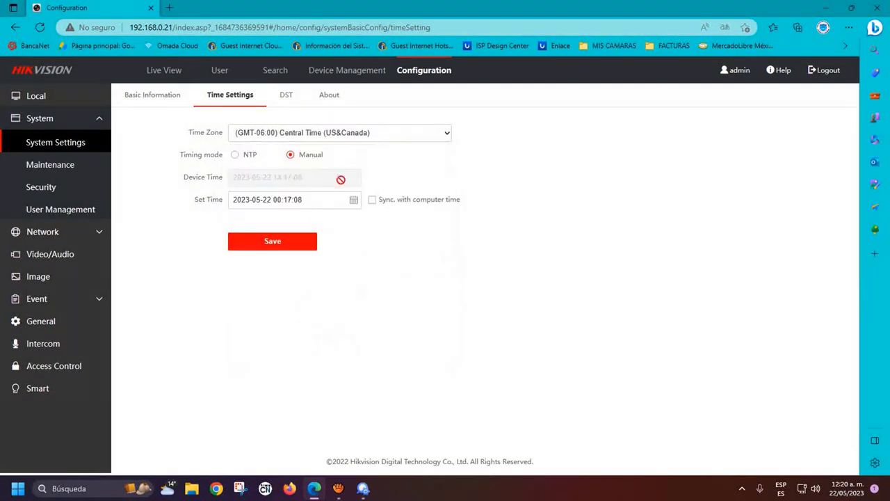
{"action": "left_click", "coordinate": [241, 206]}
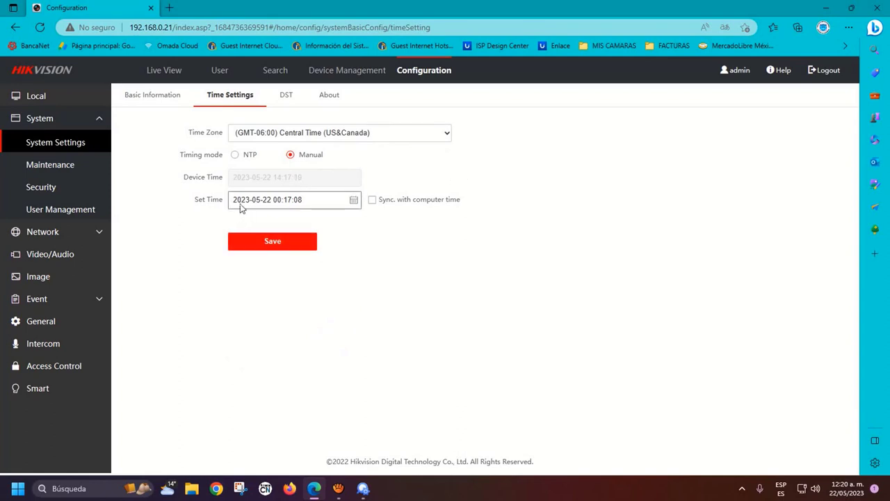
{"action": "left_click", "coordinate": [272, 244]}
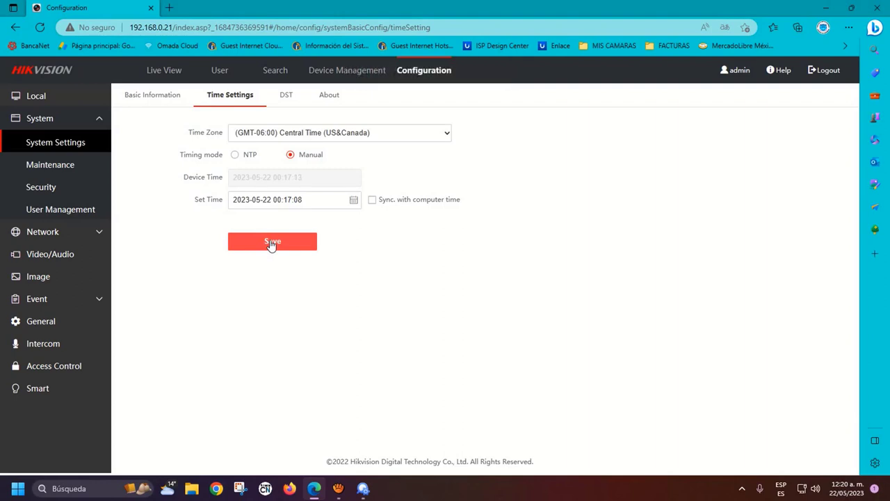
{"action": "left_click", "coordinate": [271, 243]}
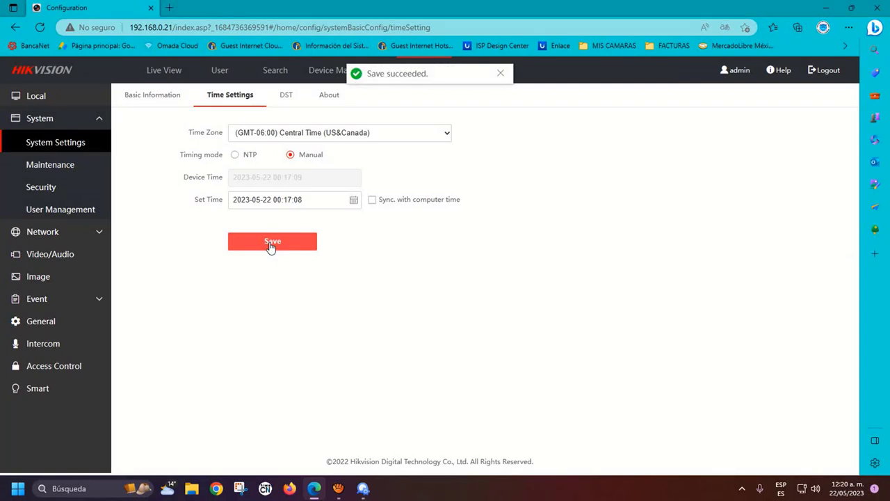
{"action": "left_click", "coordinate": [285, 96]}
{"action": "left_click", "coordinate": [322, 102]}
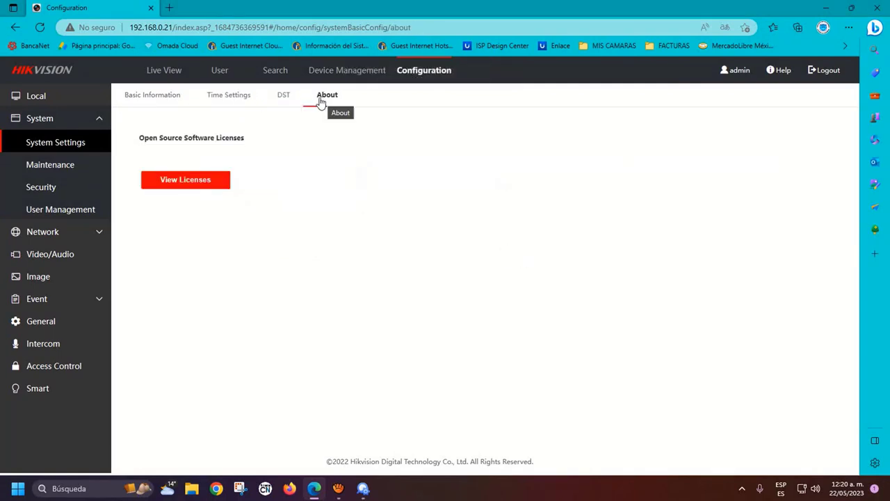
On the Maintenance page, keep Controller as upgrade target and download LocalServiceComponents.exe
{"action": "left_click", "coordinate": [55, 167]}
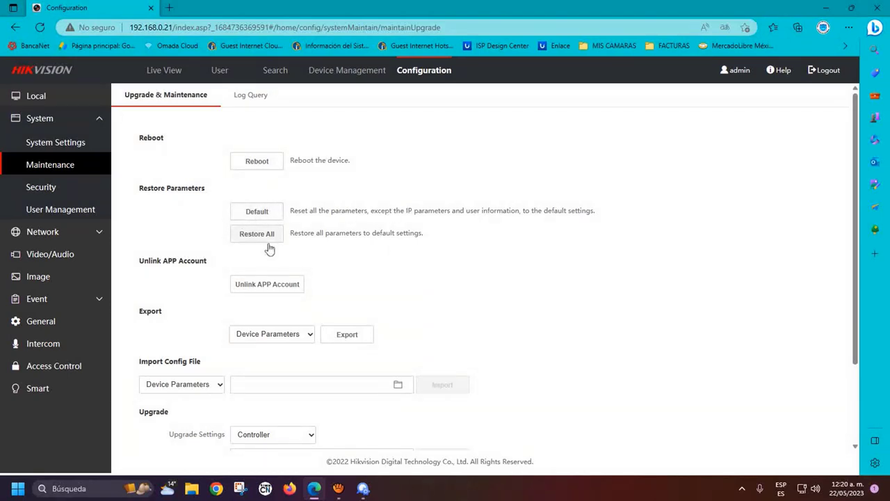
{"action": "scroll", "coordinate": [210, 209], "scroll_direction": "down", "scroll_amount": 1}
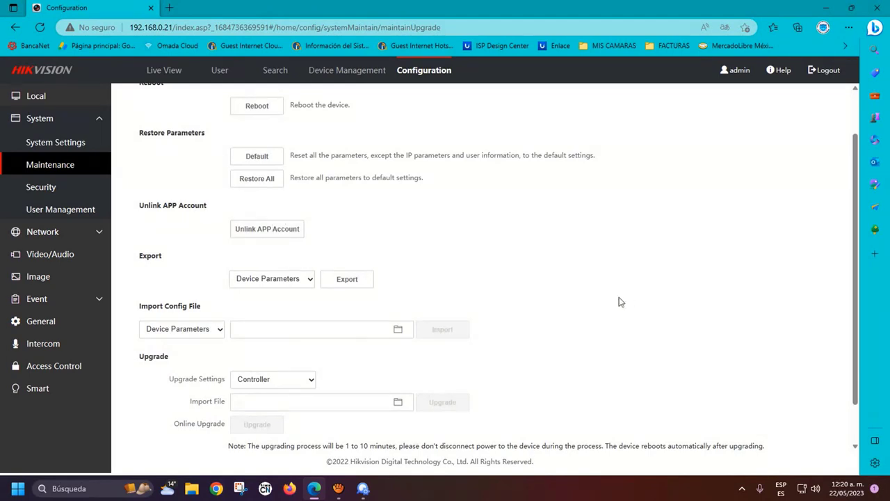
{"action": "scroll", "coordinate": [620, 301], "scroll_direction": "down", "scroll_amount": 1}
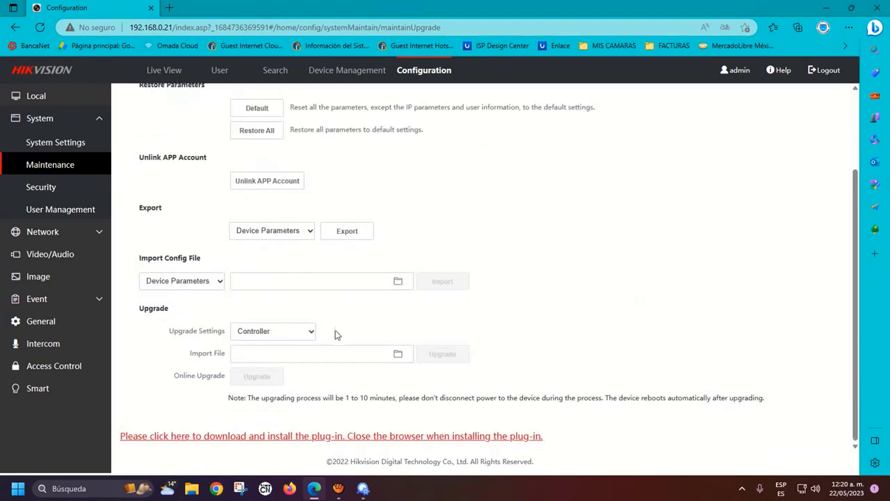
{"action": "left_click", "coordinate": [301, 338]}
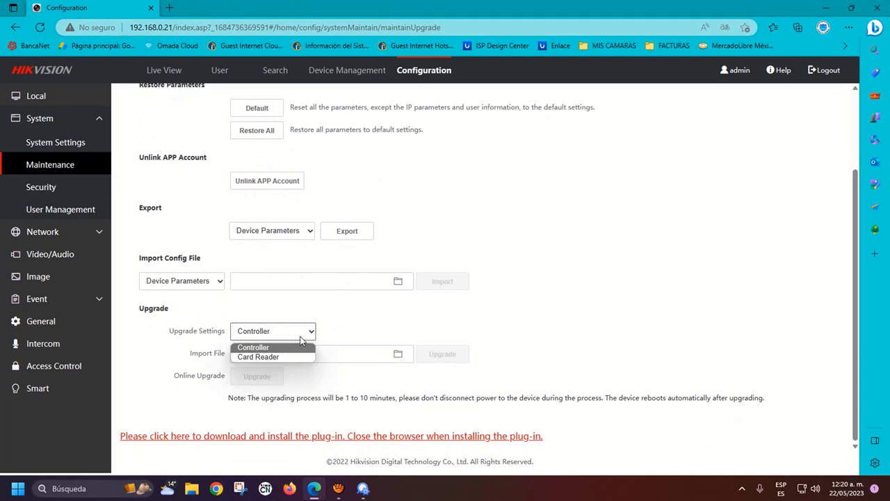
{"action": "left_click", "coordinate": [629, 269]}
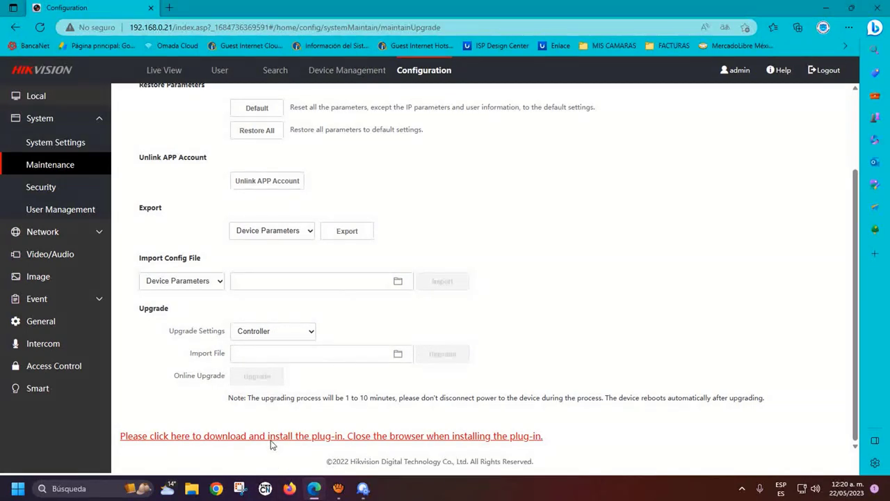
{"action": "left_click", "coordinate": [216, 438]}
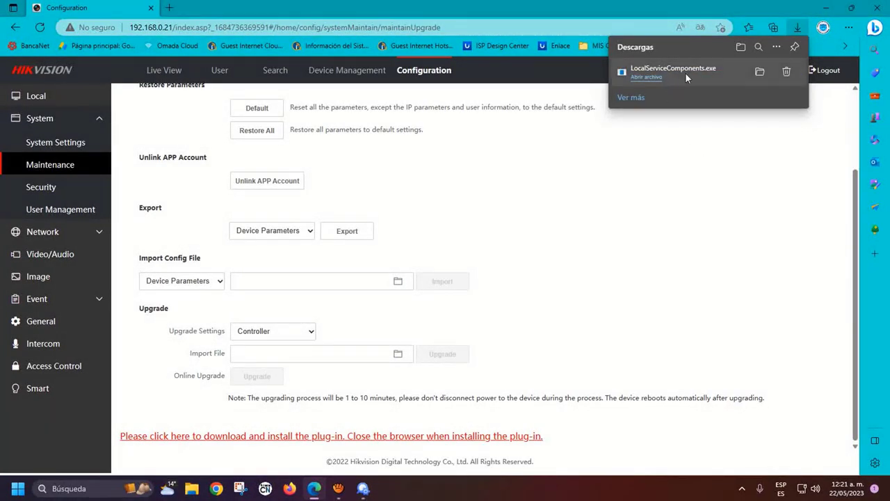
Run the downloaded LocalServiceComponents installer from its folder and finish the setup
{"action": "left_click", "coordinate": [759, 72]}
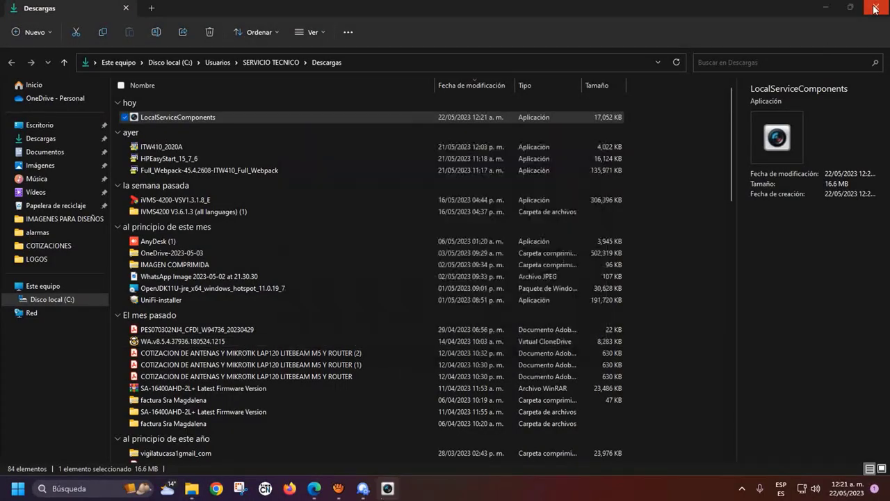
{"action": "left_click", "coordinate": [874, 9]}
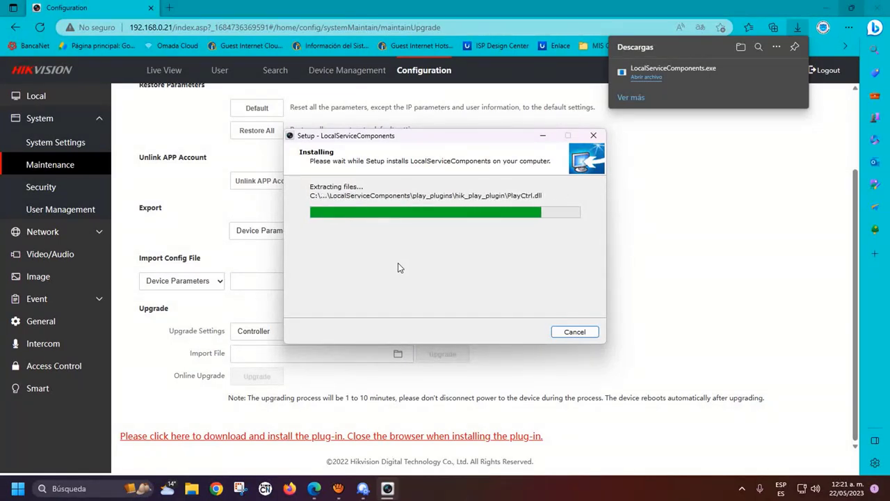
{"action": "left_click", "coordinate": [520, 334]}
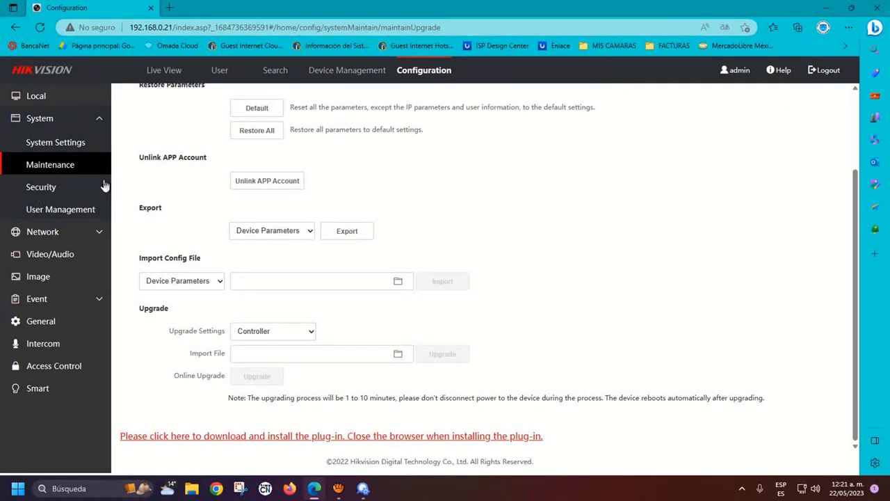
Keep the security level at Compatible Mode and view certificate management
{"action": "left_click", "coordinate": [49, 190]}
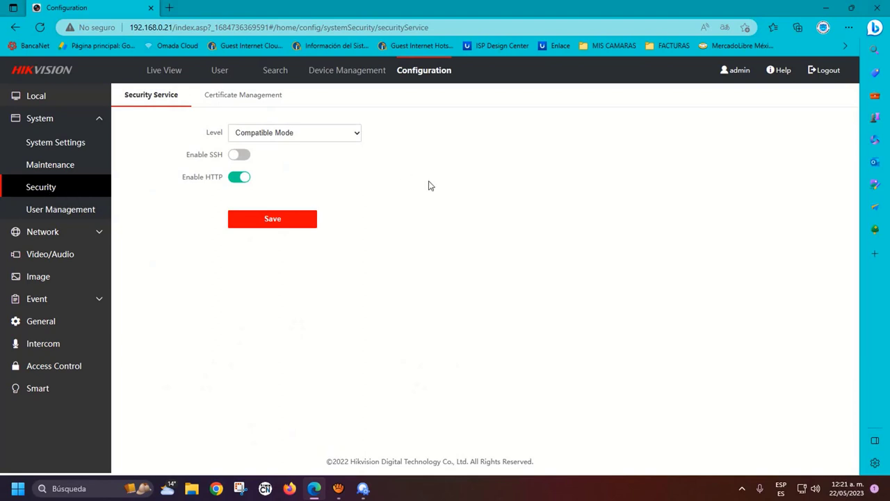
{"action": "left_click", "coordinate": [349, 134]}
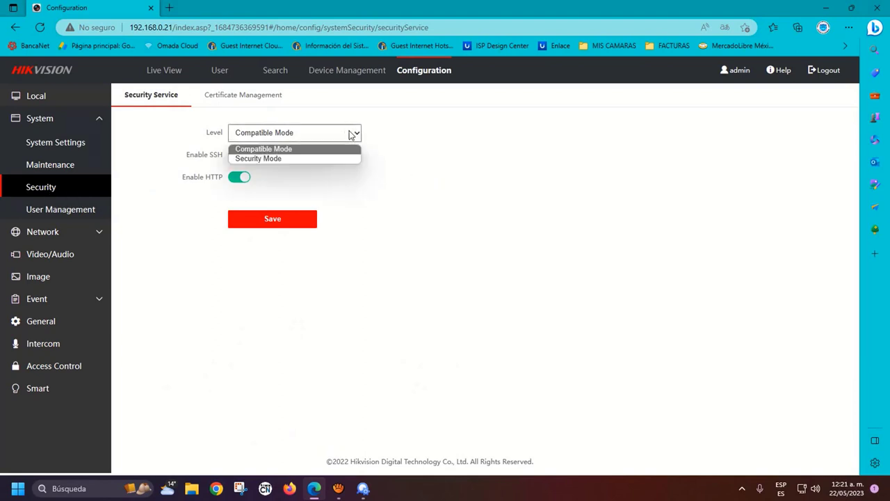
{"action": "left_click", "coordinate": [473, 161]}
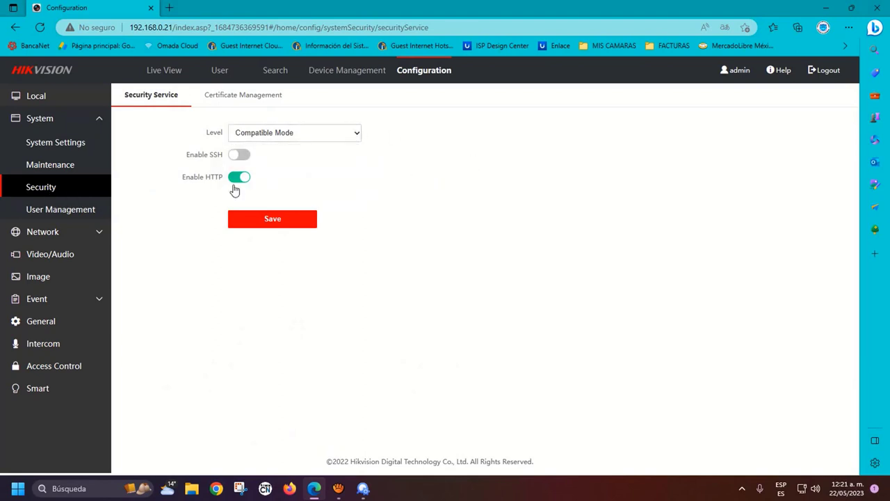
{"action": "left_click", "coordinate": [212, 101]}
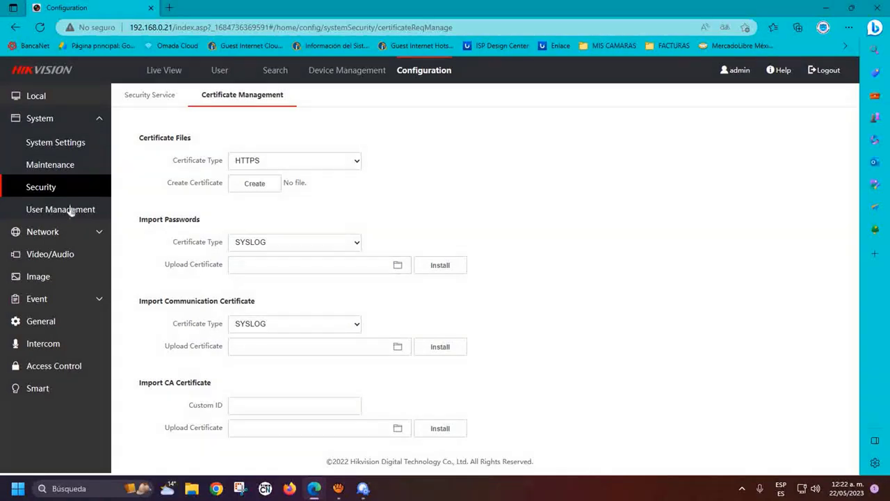
Review the user accounts, online users and arming/disarming information, then the TCP/IP settings
{"action": "left_click", "coordinate": [50, 217]}
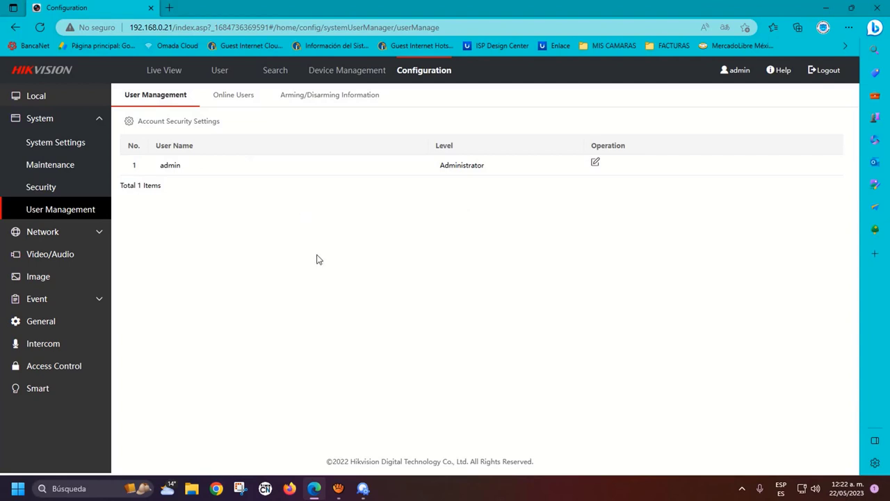
{"action": "left_click", "coordinate": [232, 98]}
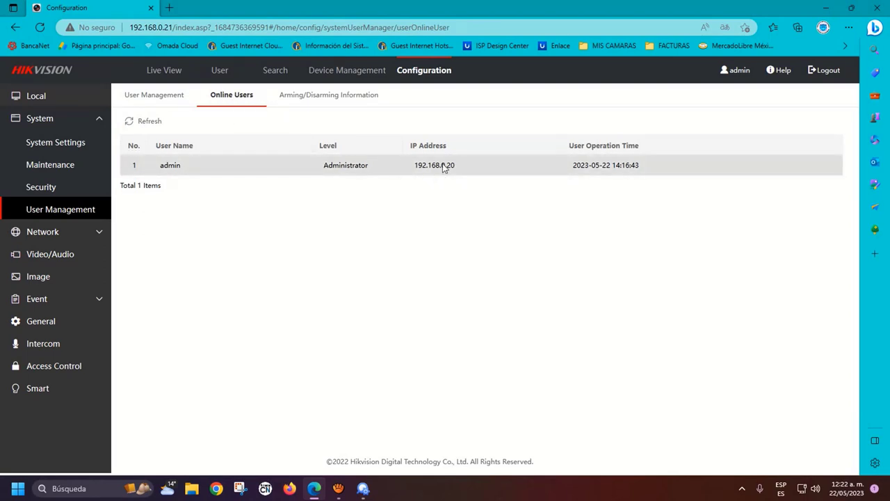
{"action": "left_click", "coordinate": [299, 98]}
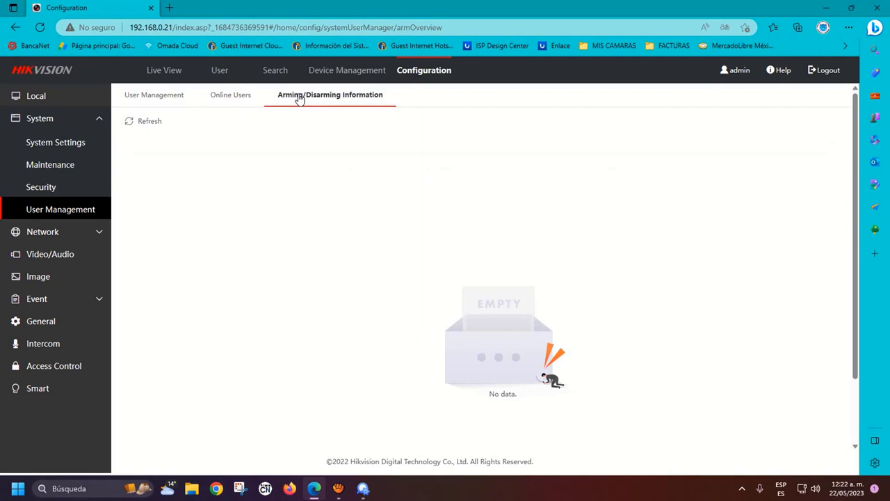
{"action": "left_click", "coordinate": [55, 235]}
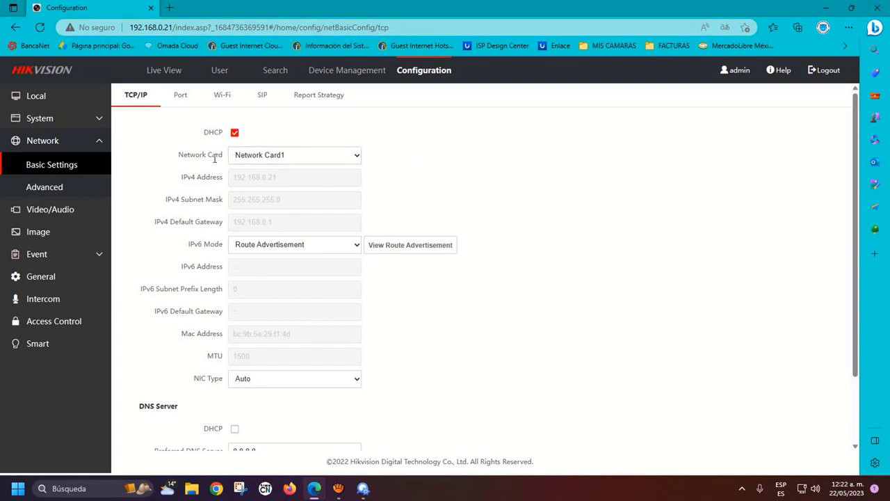
Keep Network Card1 as the network card and review the TCP/IP page
{"action": "left_click", "coordinate": [353, 157]}
{"action": "left_click", "coordinate": [430, 160]}
{"action": "scroll", "coordinate": [512, 190], "scroll_direction": "down", "scroll_amount": 2}
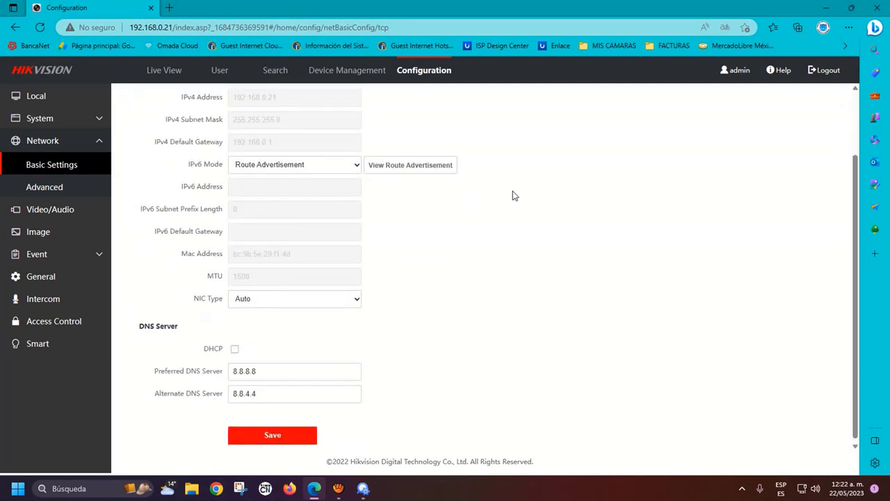
{"action": "scroll", "coordinate": [512, 192], "scroll_direction": "up", "scroll_amount": 2}
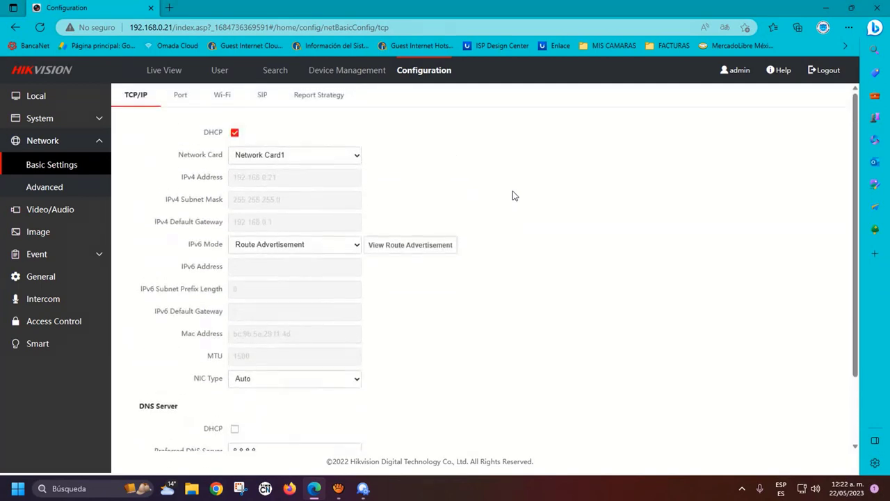
Enable Wi-Fi on the terminal and refresh to list the six nearby networks
{"action": "left_click", "coordinate": [181, 95]}
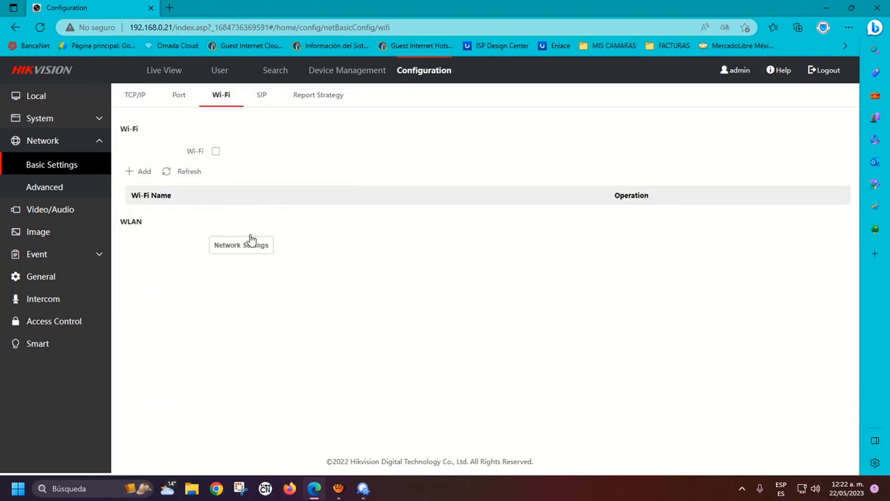
{"action": "left_click", "coordinate": [215, 152]}
{"action": "left_click", "coordinate": [180, 175]}
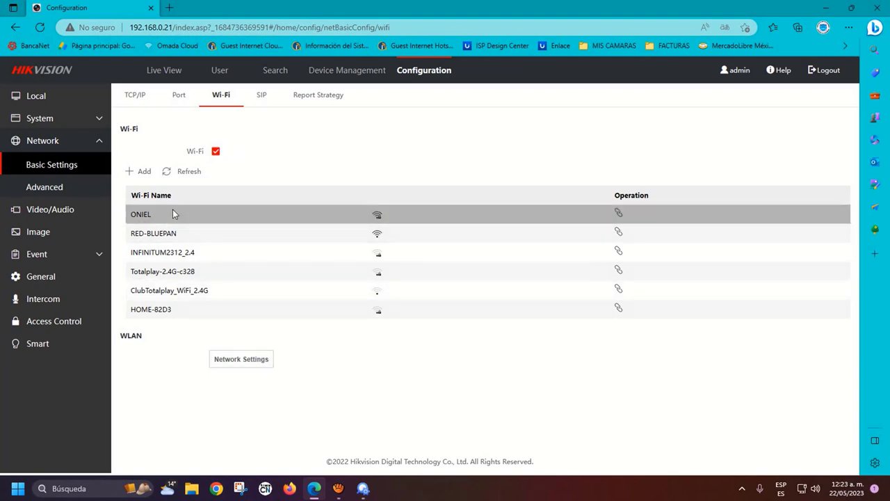
{"action": "left_click", "coordinate": [144, 172]}
{"action": "left_click", "coordinate": [444, 230]}
{"action": "left_click", "coordinate": [441, 252]}
{"action": "left_click", "coordinate": [425, 230]}
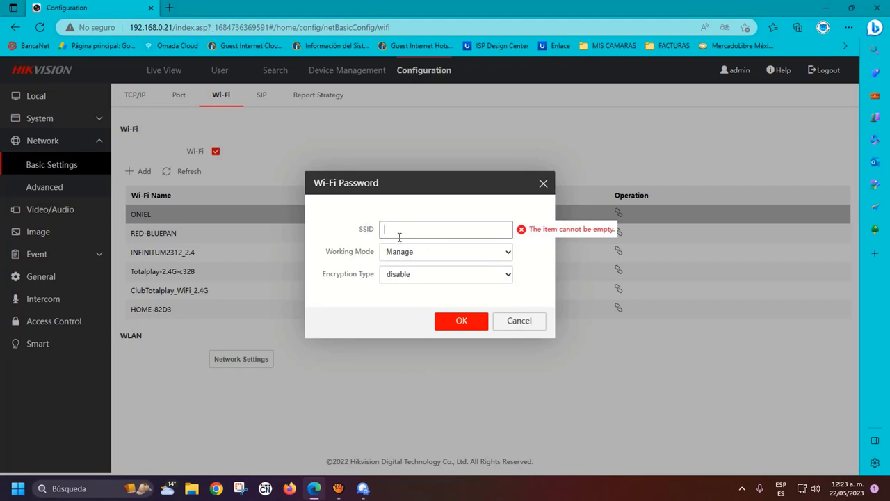
{"action": "left_click", "coordinate": [410, 256]}
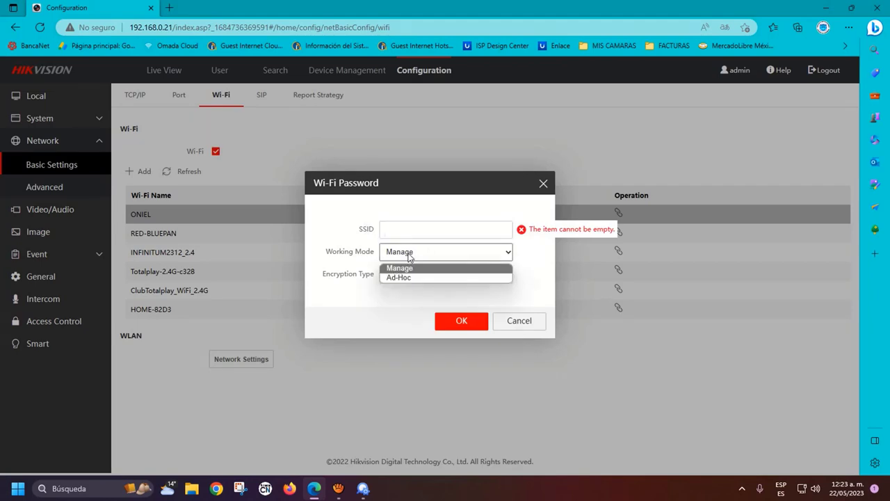
{"action": "left_click", "coordinate": [410, 257]}
{"action": "left_click", "coordinate": [416, 275]}
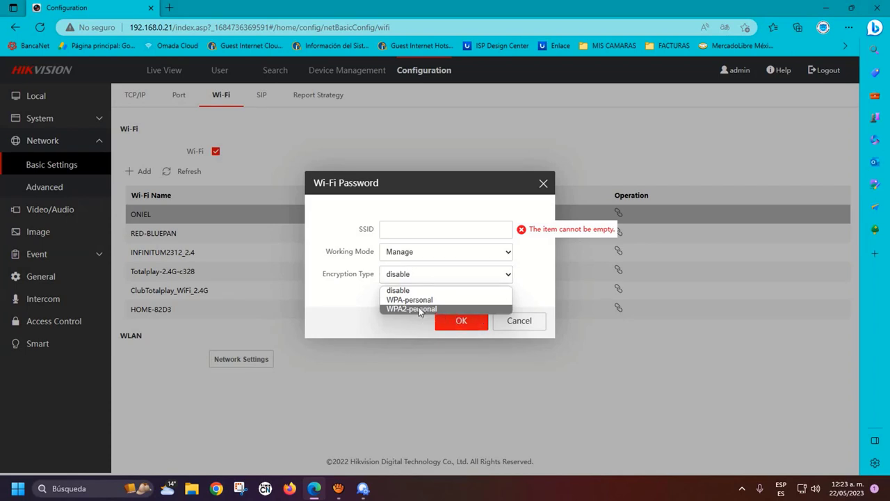
{"action": "left_click", "coordinate": [543, 185]}
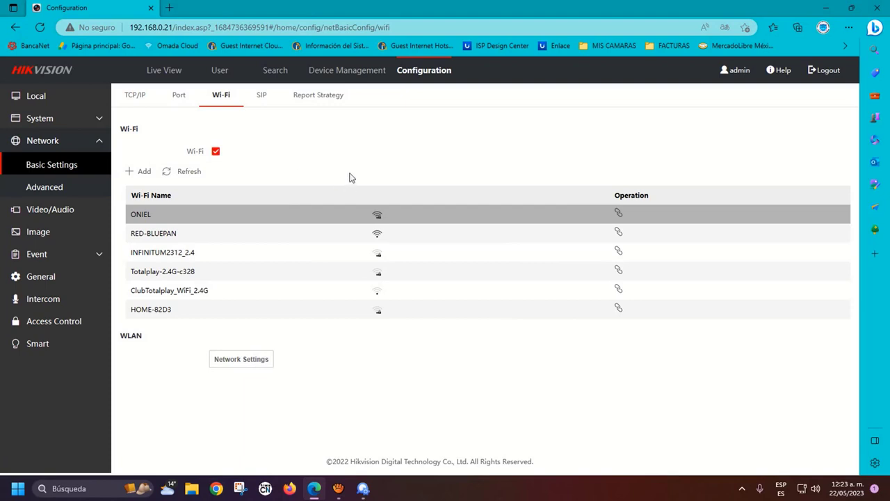
Browse the SIP and report strategy settings before moving to advanced network settings
{"action": "left_click", "coordinate": [262, 98]}
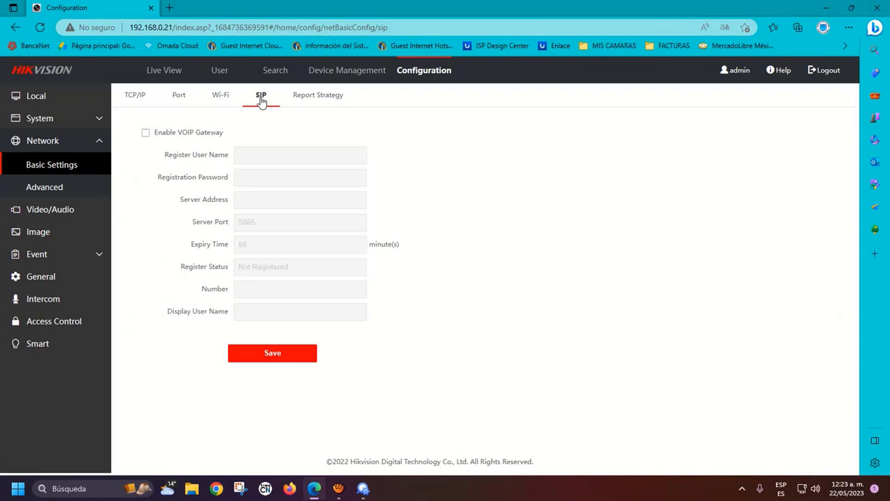
{"action": "left_click", "coordinate": [318, 99]}
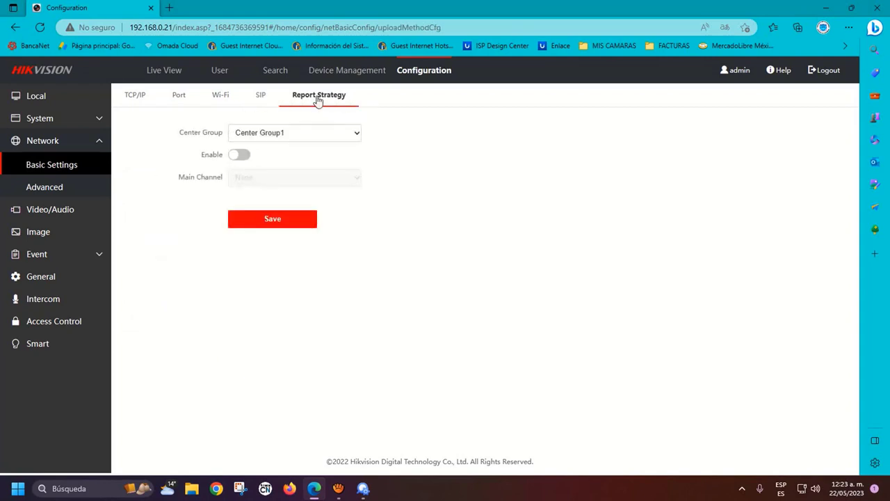
{"action": "left_click", "coordinate": [59, 190]}
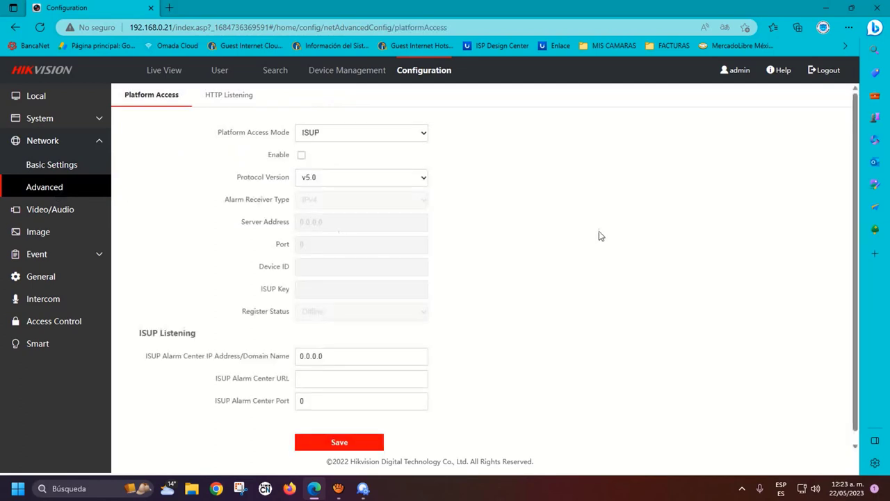
Enable Hik-Connect platform access with a stream encryption key and save it
{"action": "left_click", "coordinate": [417, 138]}
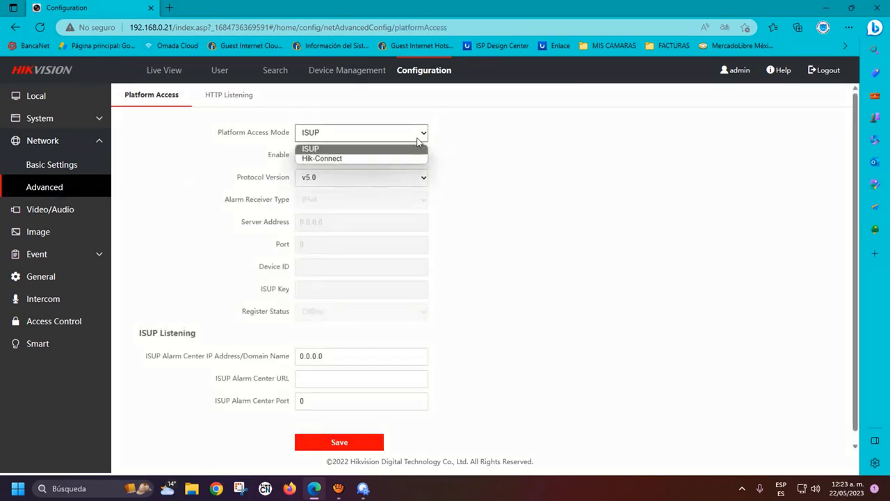
{"action": "left_click", "coordinate": [353, 161]}
{"action": "left_click", "coordinate": [301, 156]}
{"action": "left_click", "coordinate": [317, 219]}
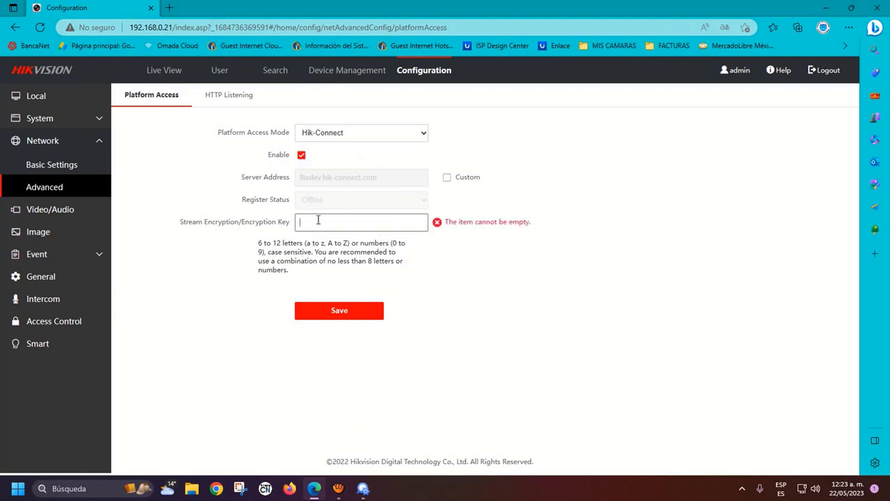
{"action": "type", "text": "•••••"}
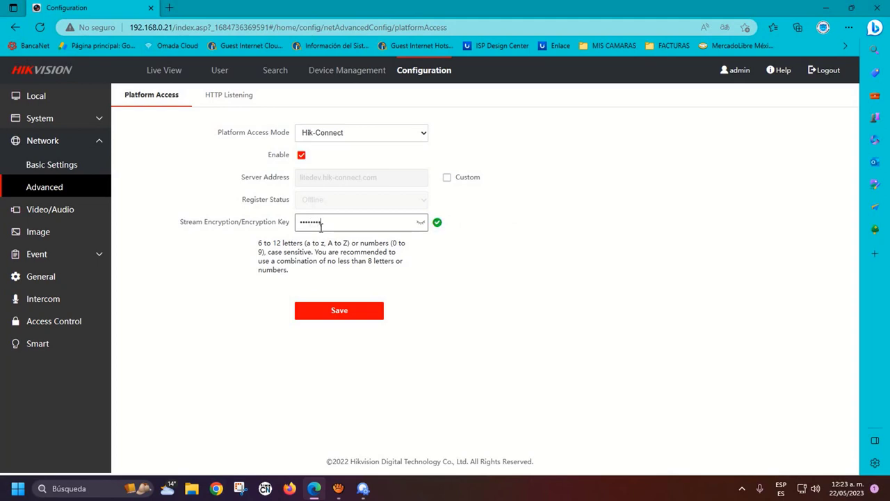
{"action": "left_click", "coordinate": [420, 221]}
{"action": "left_click", "coordinate": [347, 315]}
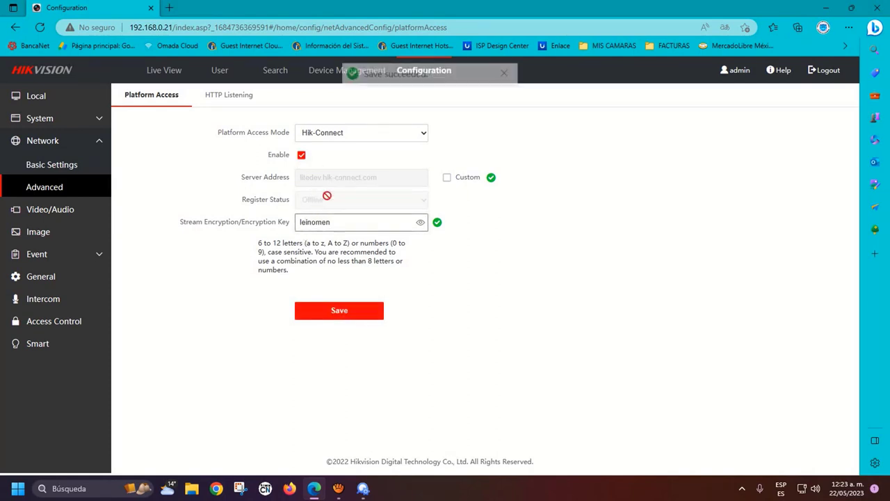
{"action": "left_click", "coordinate": [219, 98]}
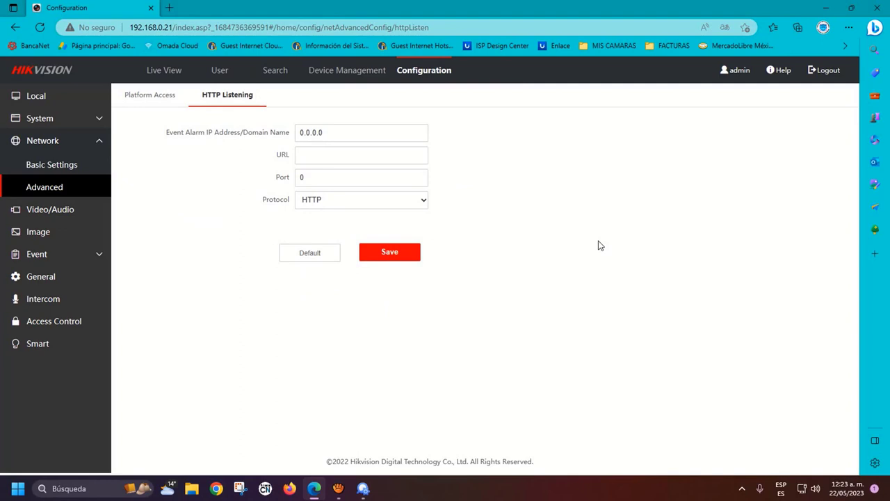
Re-select Hik-Connect as the platform access mode and save so it registers Online
{"action": "left_click", "coordinate": [157, 97]}
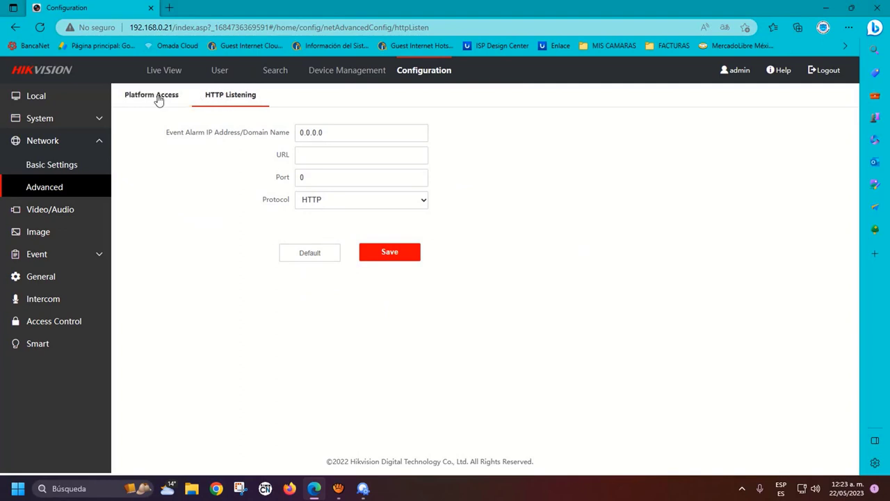
{"action": "left_click", "coordinate": [342, 134]}
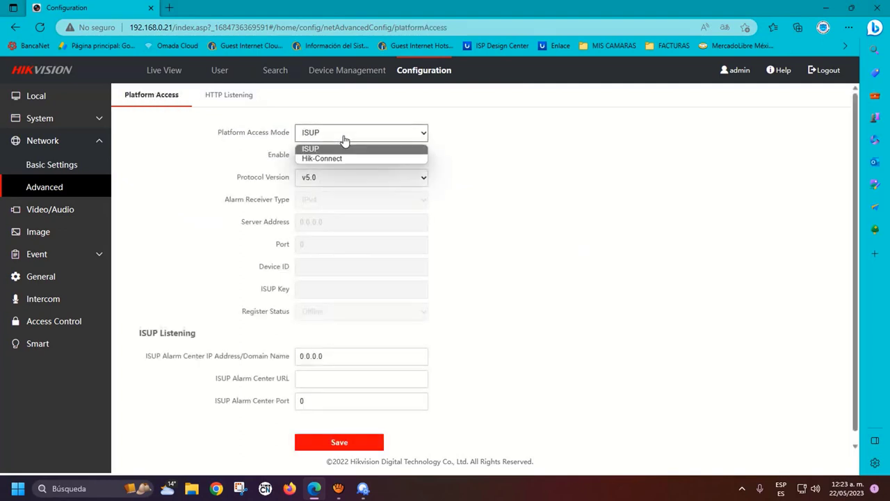
{"action": "left_click", "coordinate": [339, 158]}
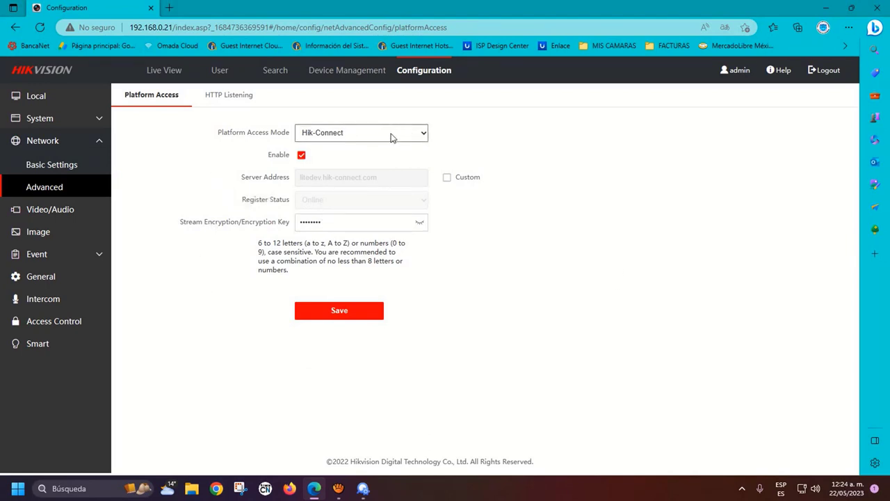
{"action": "left_click", "coordinate": [324, 313]}
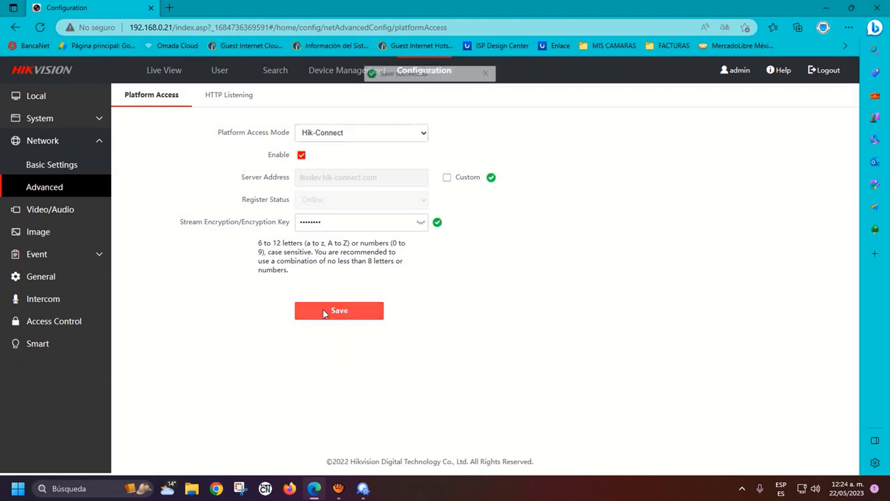
{"action": "left_click", "coordinate": [44, 211]}
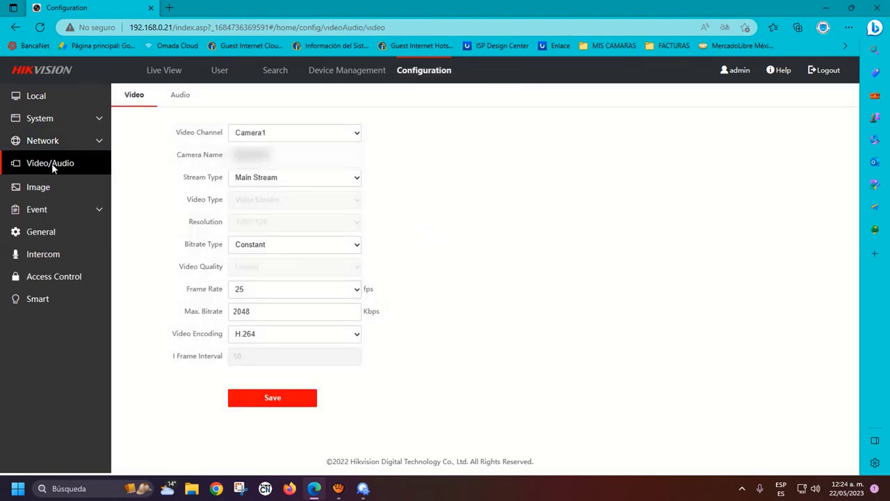
Review the Main Stream video channel, stream type and encoding options
{"action": "left_click", "coordinate": [345, 132]}
{"action": "left_click", "coordinate": [421, 159]}
{"action": "left_click", "coordinate": [286, 155]}
{"action": "left_click", "coordinate": [298, 182]}
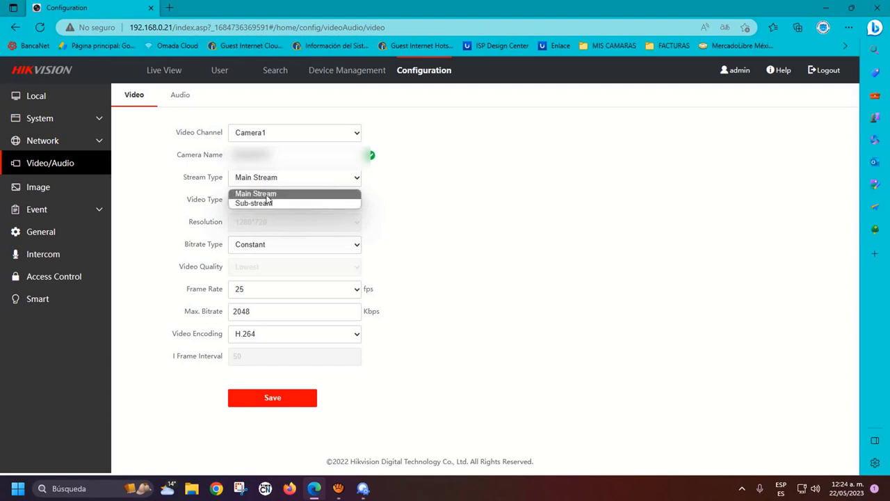
{"action": "left_click", "coordinate": [267, 194]}
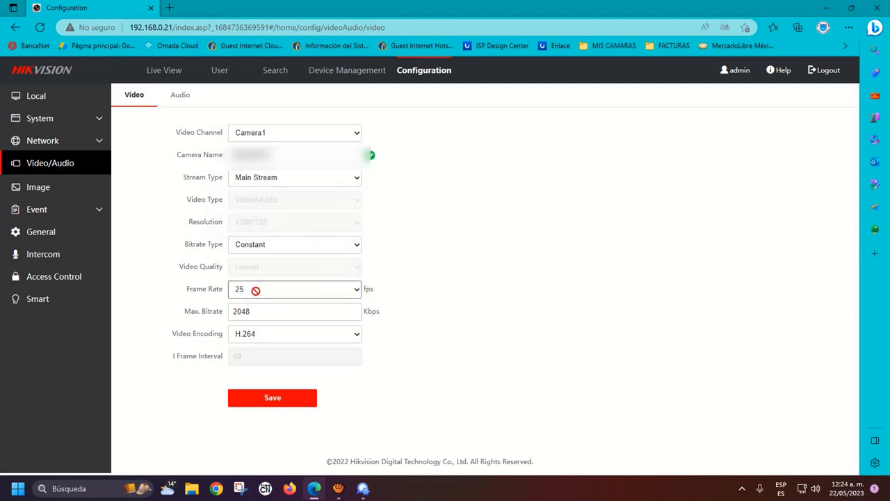
{"action": "left_click", "coordinate": [291, 333]}
{"action": "left_click", "coordinate": [291, 333]}
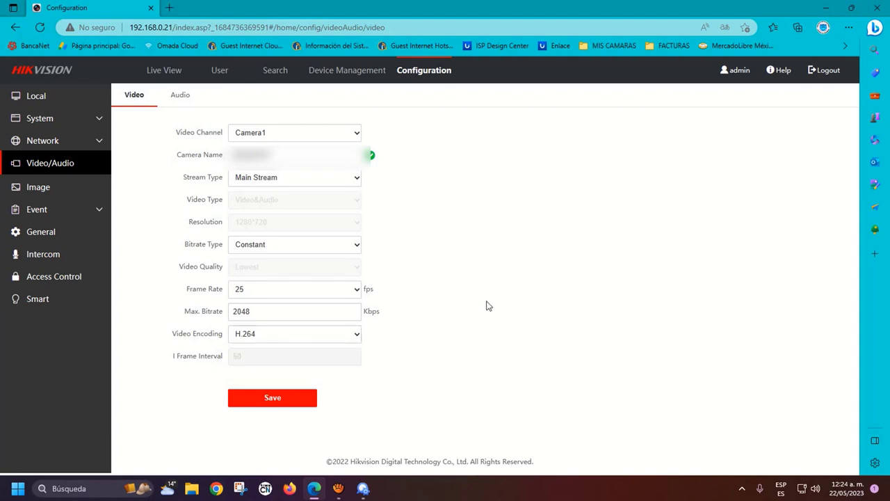
Switch the video settings to Sub-stream (25 fps, 1024 Kbps, H.264) and review its options
{"action": "left_click", "coordinate": [356, 178]}
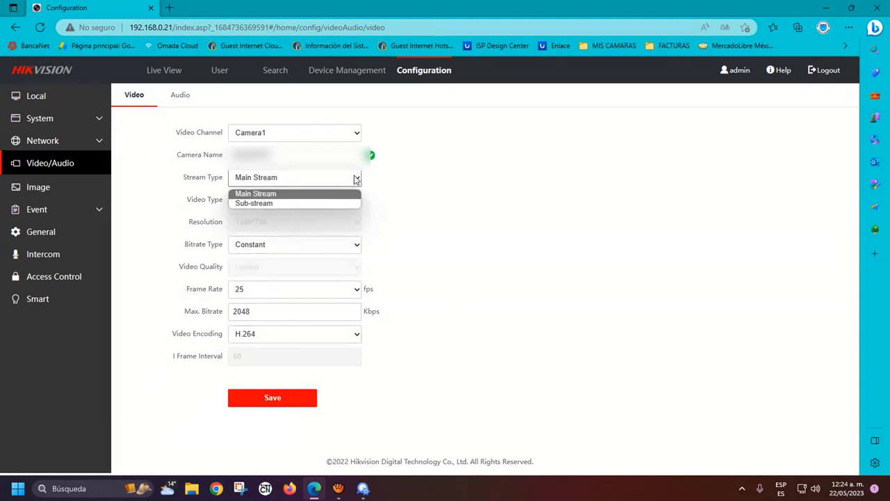
{"action": "left_click", "coordinate": [287, 203]}
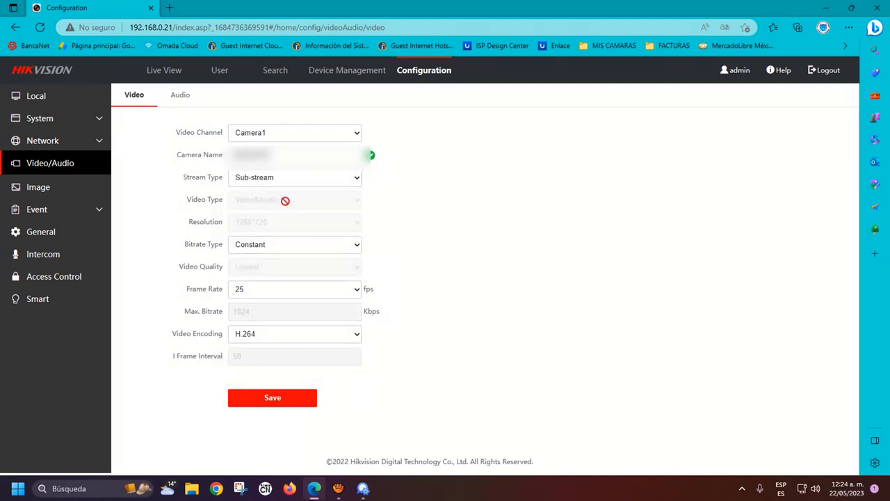
{"action": "left_click", "coordinate": [344, 246]}
{"action": "left_click", "coordinate": [480, 237]}
{"action": "left_click", "coordinate": [357, 334]}
{"action": "left_click", "coordinate": [357, 334]}
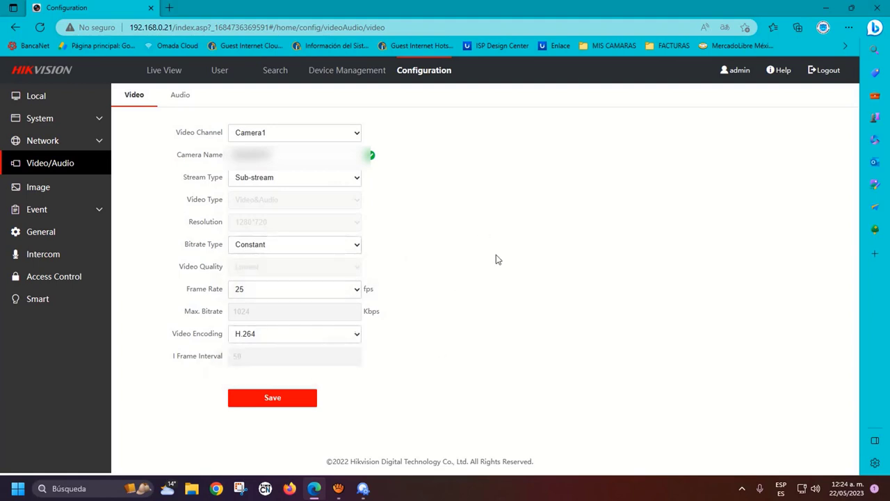
{"action": "left_click", "coordinate": [180, 96]}
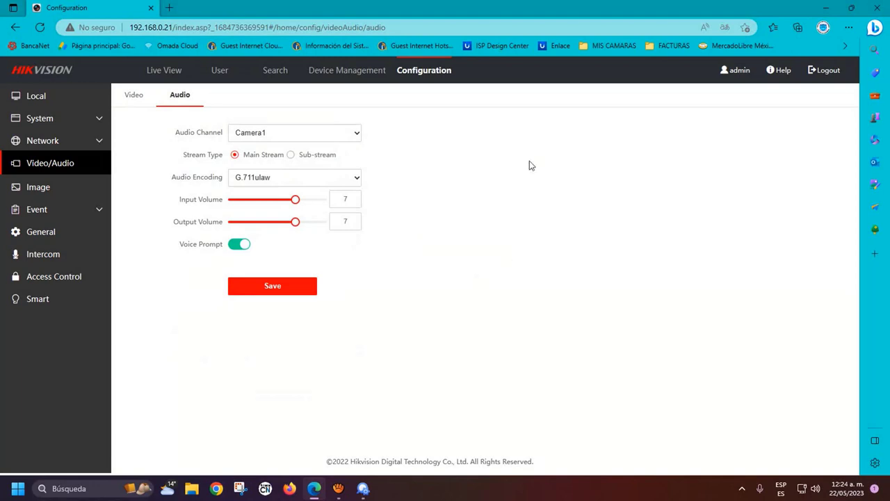
Raise the input and output volumes from 7 to 8 and save the audio settings
{"action": "left_click", "coordinate": [314, 135]}
{"action": "left_click", "coordinate": [478, 158]}
{"action": "left_click", "coordinate": [352, 180]}
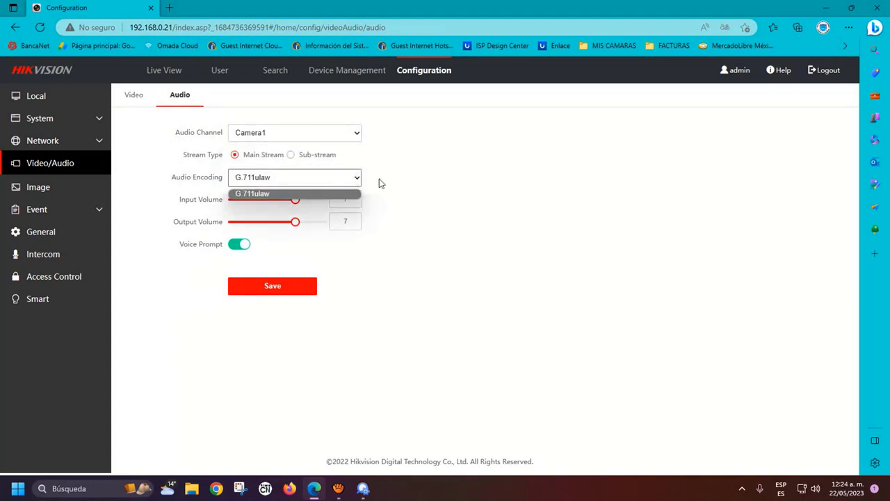
{"action": "left_click", "coordinate": [447, 175]}
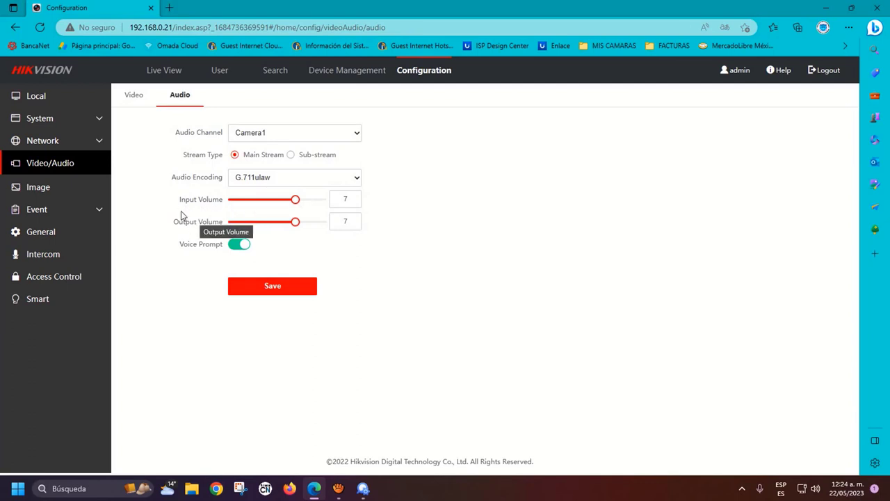
{"action": "left_click_drag", "start_coordinate": [298, 202], "coordinate": [308, 204]}
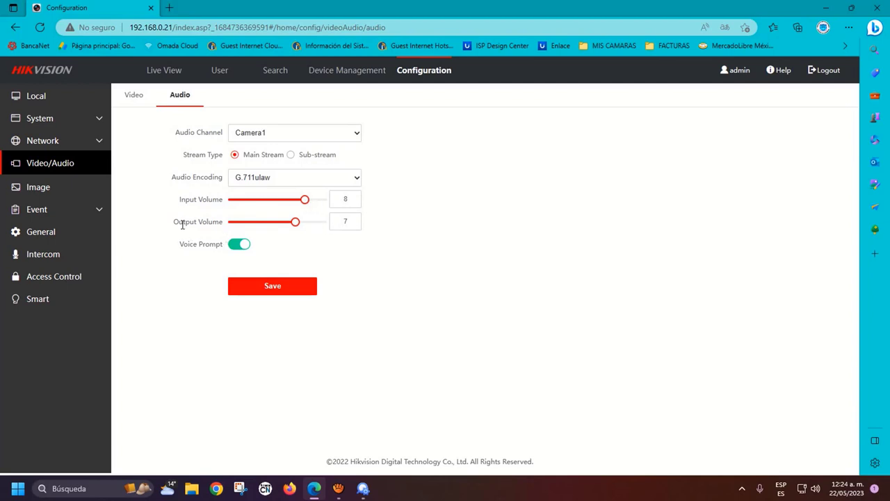
{"action": "left_click_drag", "start_coordinate": [296, 222], "coordinate": [304, 226]}
{"action": "left_click", "coordinate": [282, 177]}
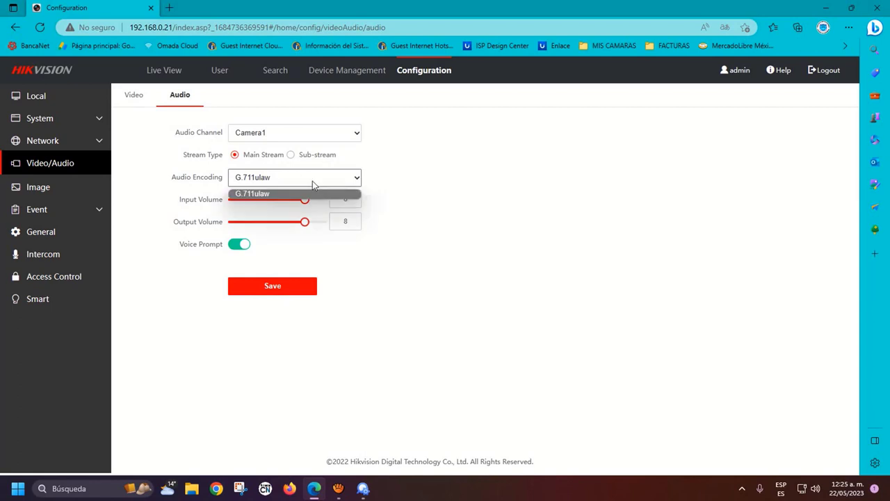
{"action": "left_click", "coordinate": [438, 173]}
{"action": "left_click", "coordinate": [280, 296]}
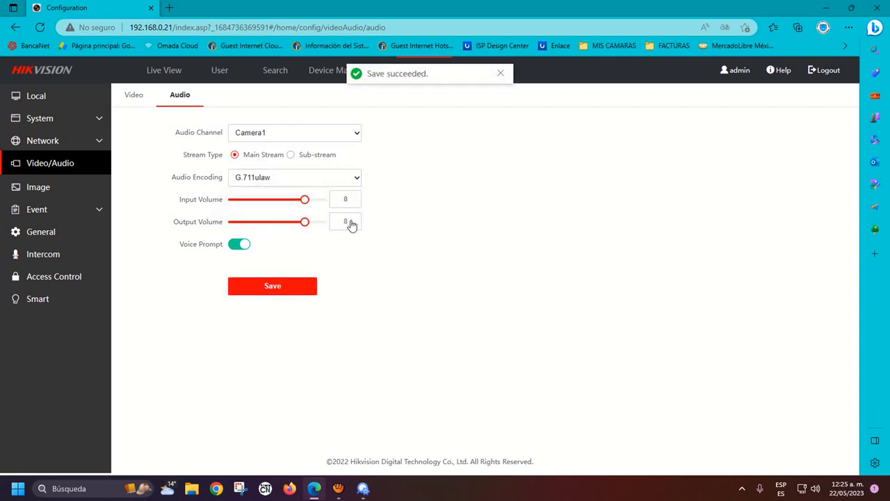
Switch the audio to Sub-stream, keep G.711ulaw encoding, and save
{"action": "left_click", "coordinate": [291, 155]}
{"action": "left_click", "coordinate": [351, 136]}
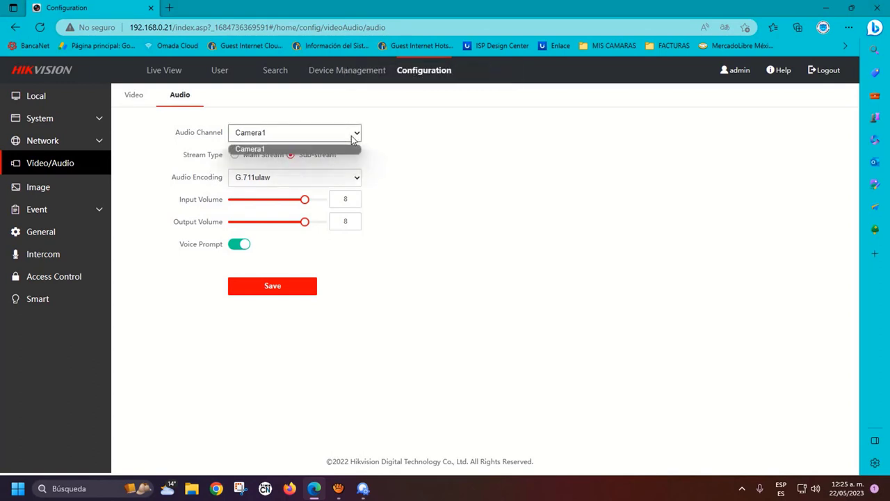
{"action": "left_click", "coordinate": [303, 168]}
{"action": "left_click", "coordinate": [304, 174]}
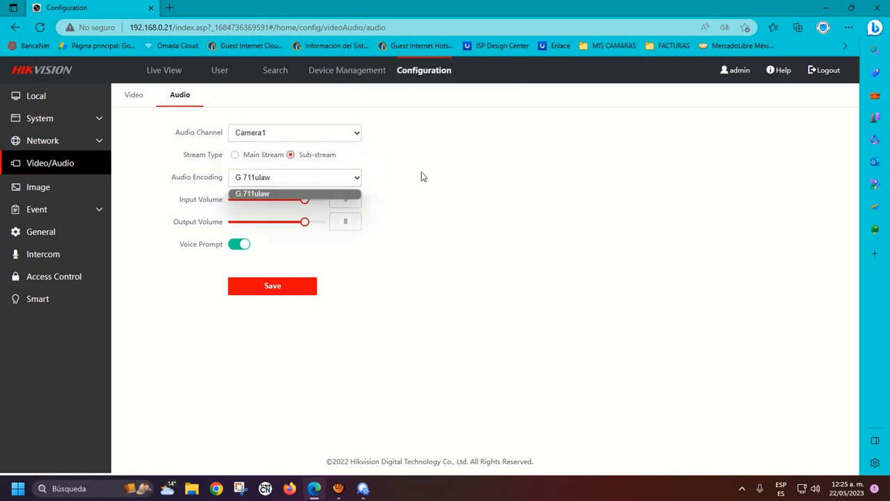
{"action": "left_click", "coordinate": [470, 189]}
{"action": "left_click", "coordinate": [324, 177]}
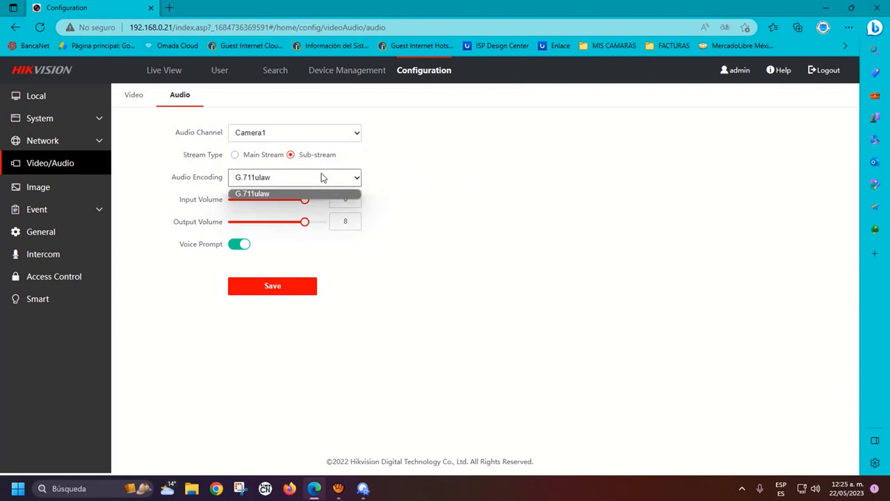
{"action": "left_click", "coordinate": [487, 168]}
{"action": "left_click", "coordinate": [304, 291]}
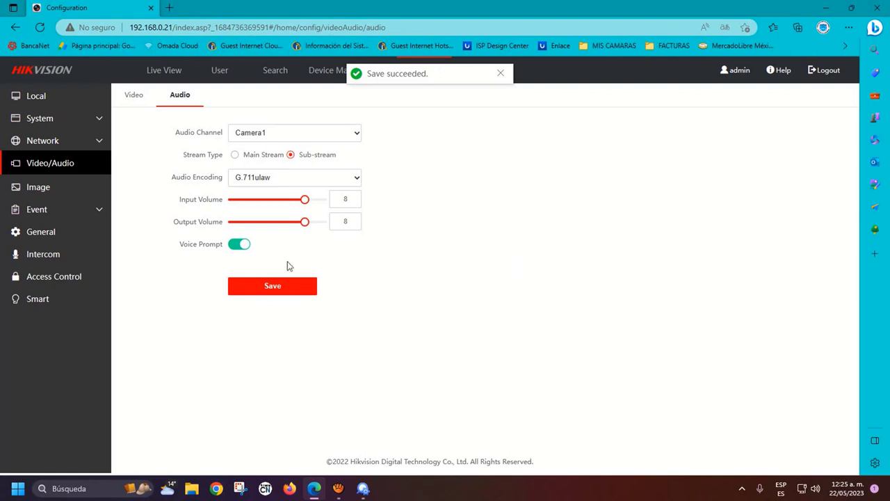
{"action": "left_click", "coordinate": [35, 188]}
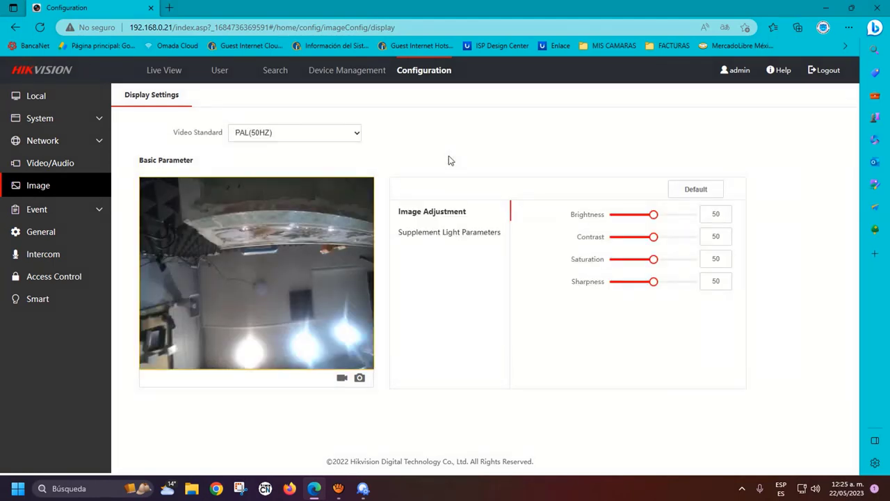
Keep the PAL(50HZ) video standard and raise brightness to 56 and contrast to 54
{"action": "left_click", "coordinate": [296, 134]}
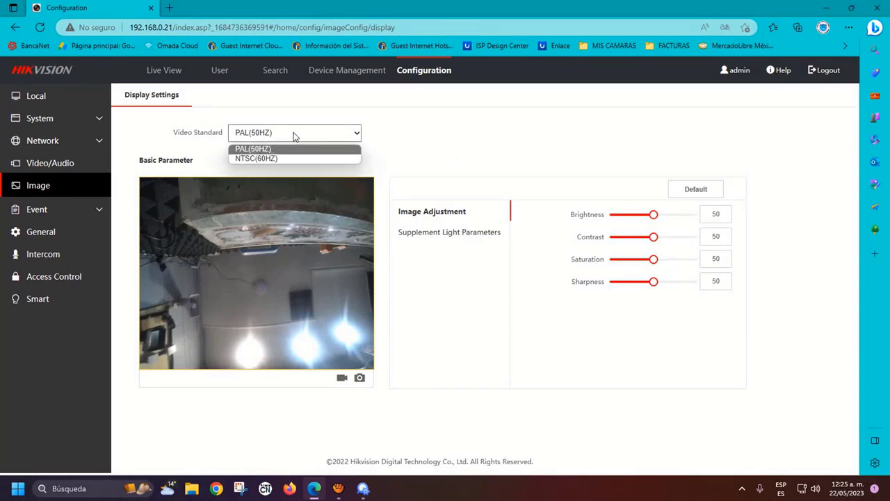
{"action": "left_click", "coordinate": [427, 136]}
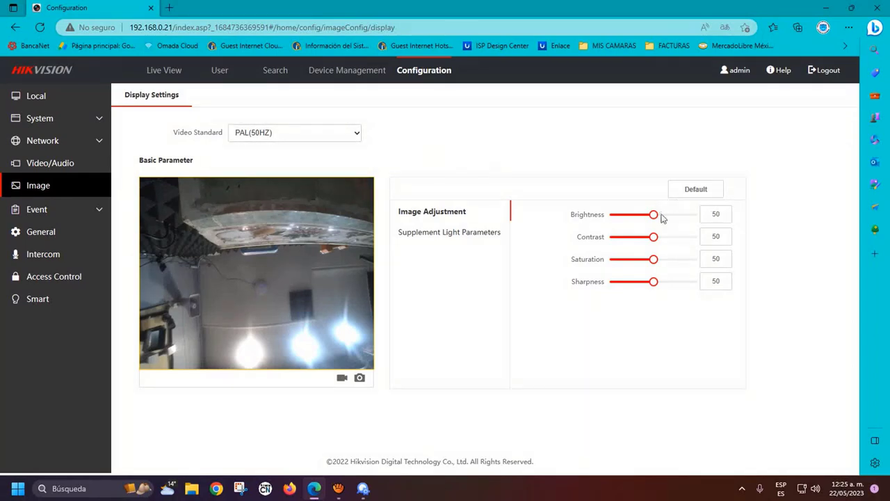
{"action": "left_click_drag", "start_coordinate": [652, 215], "coordinate": [661, 240]}
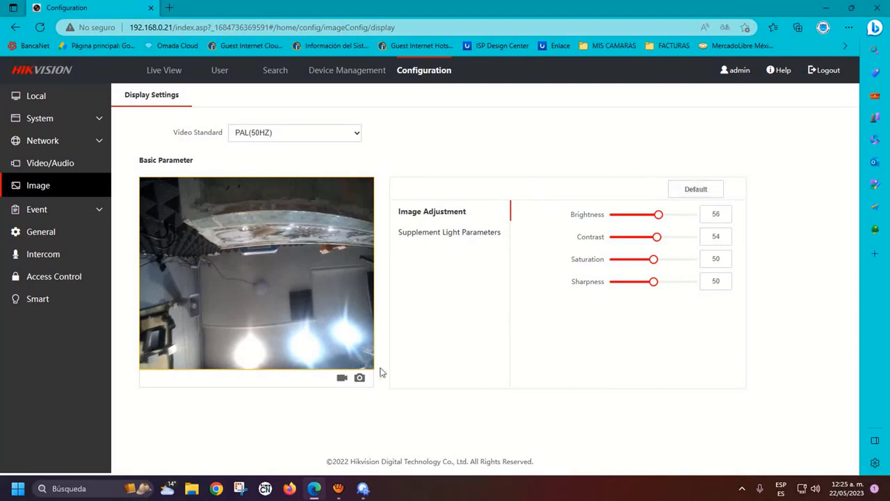
Capture a test snapshot and a short test recording from the preview
{"action": "left_click", "coordinate": [359, 378]}
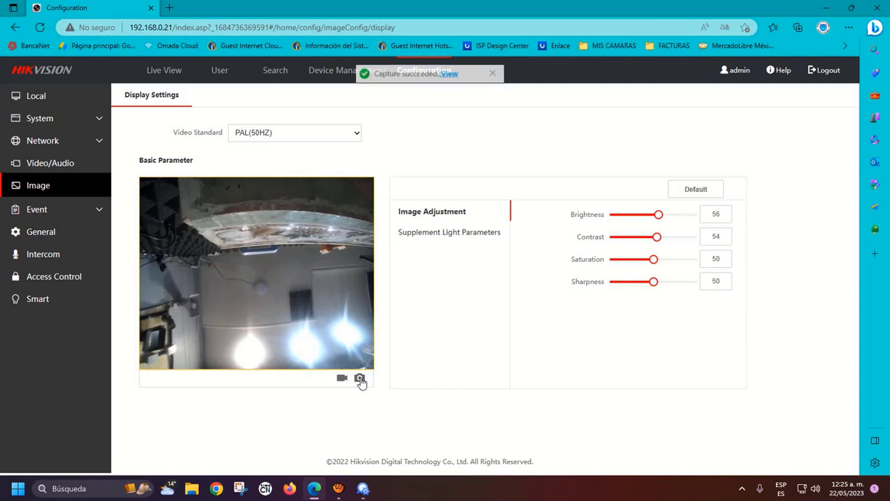
{"action": "left_click", "coordinate": [342, 378]}
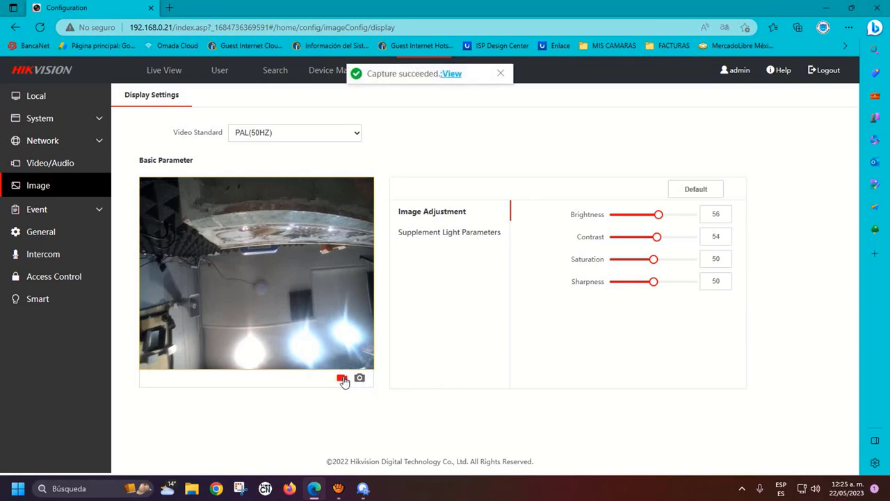
{"action": "left_click", "coordinate": [342, 379]}
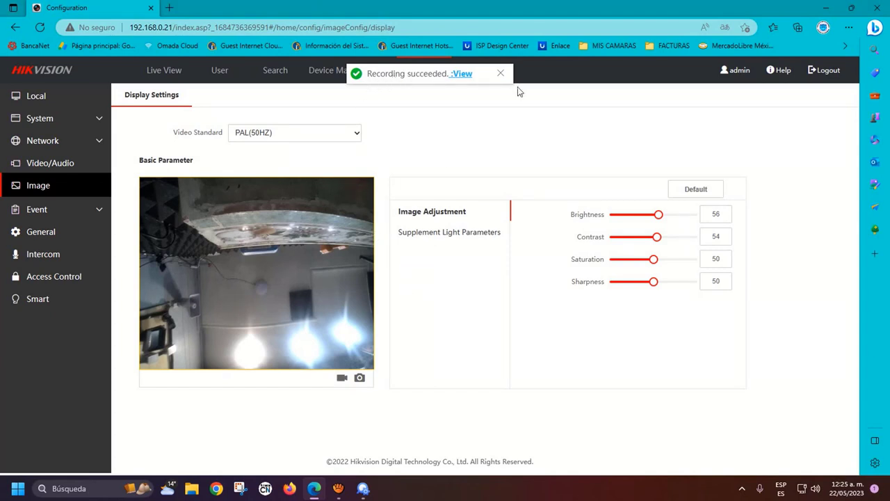
{"action": "left_click", "coordinate": [500, 74]}
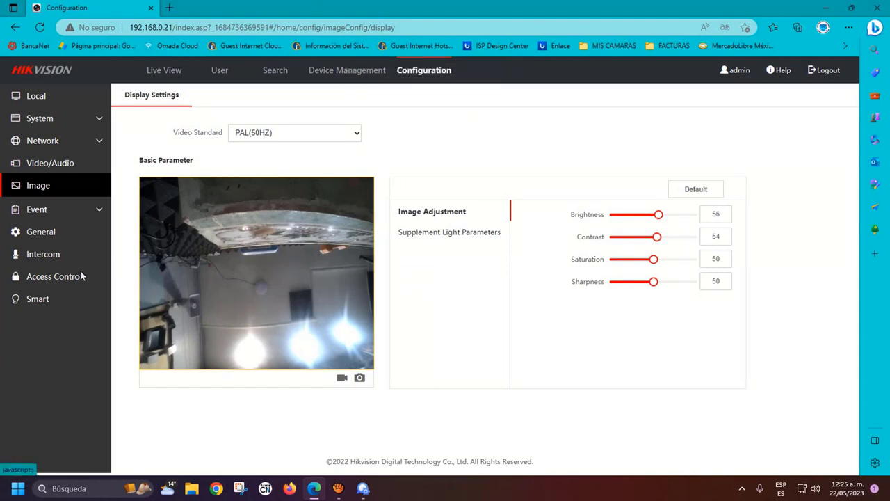
{"action": "left_click", "coordinate": [42, 211]}
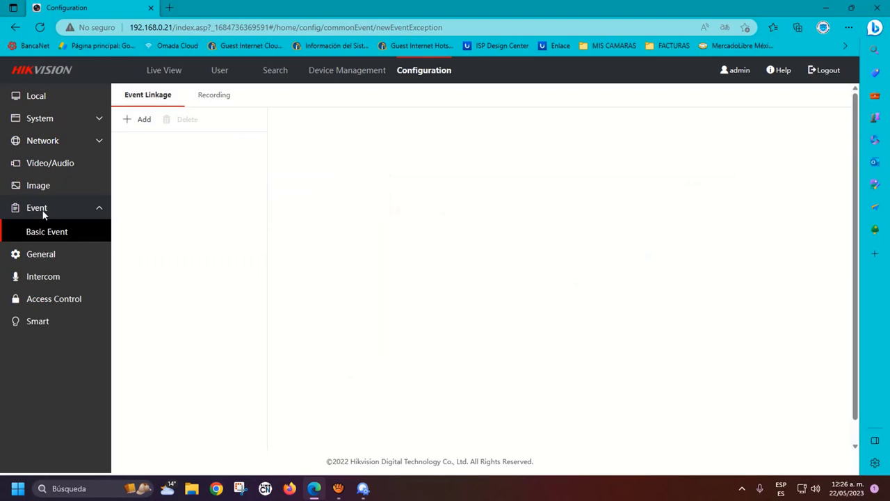
Turn on Record Audio When Recording (5 s pre-record, 10 s post-record) and save
{"action": "left_click", "coordinate": [215, 96]}
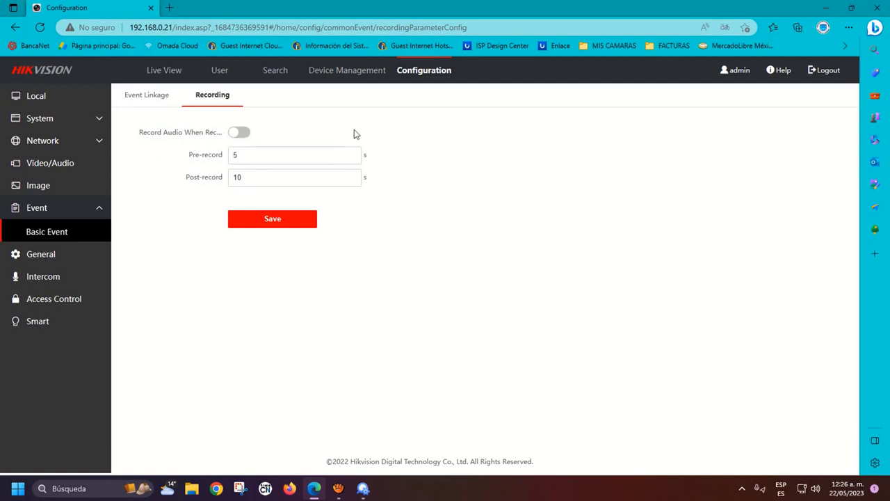
{"action": "left_click", "coordinate": [244, 136]}
{"action": "left_click", "coordinate": [278, 219]}
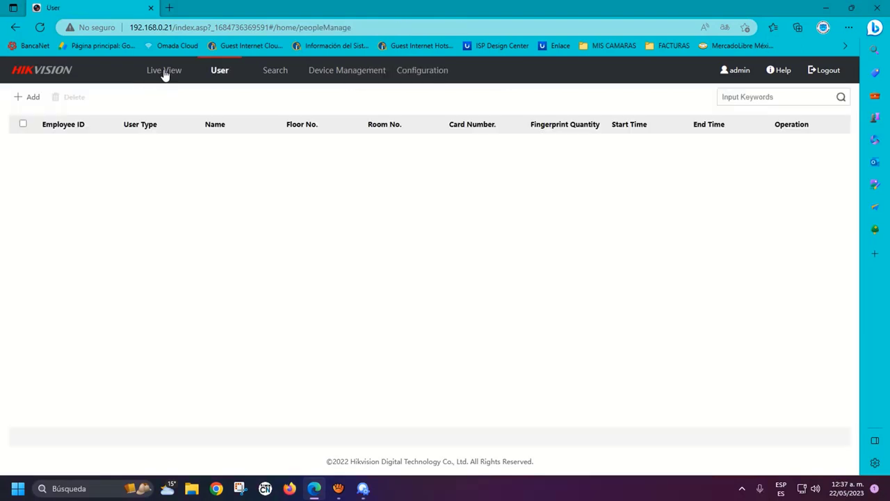
{"action": "left_click", "coordinate": [164, 73]}
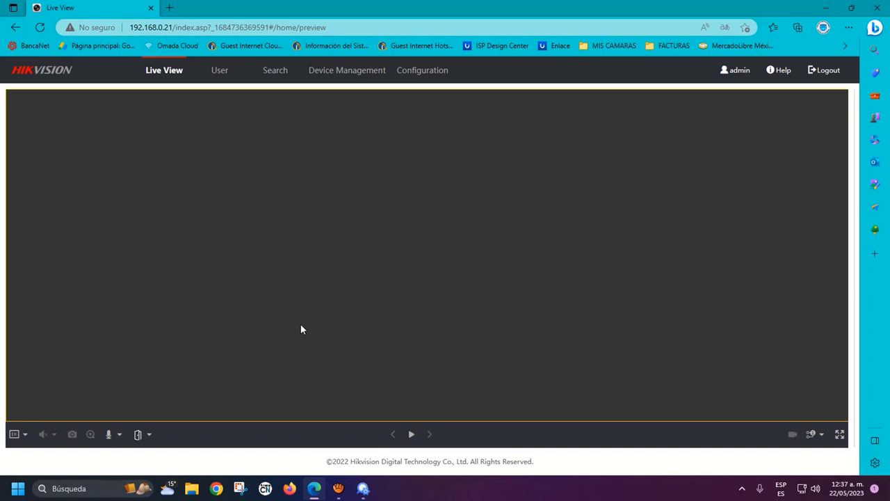
Play the live stream to show the terminal's camera feed of the room
{"action": "left_click", "coordinate": [411, 434]}
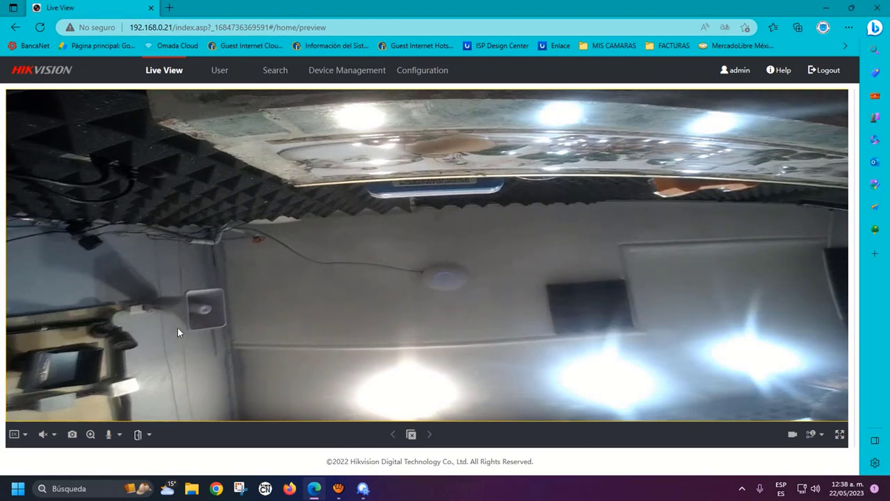
Toggle the door remotely from Live View: Unlock, then Closed, then Unlock again
{"action": "left_click", "coordinate": [139, 436]}
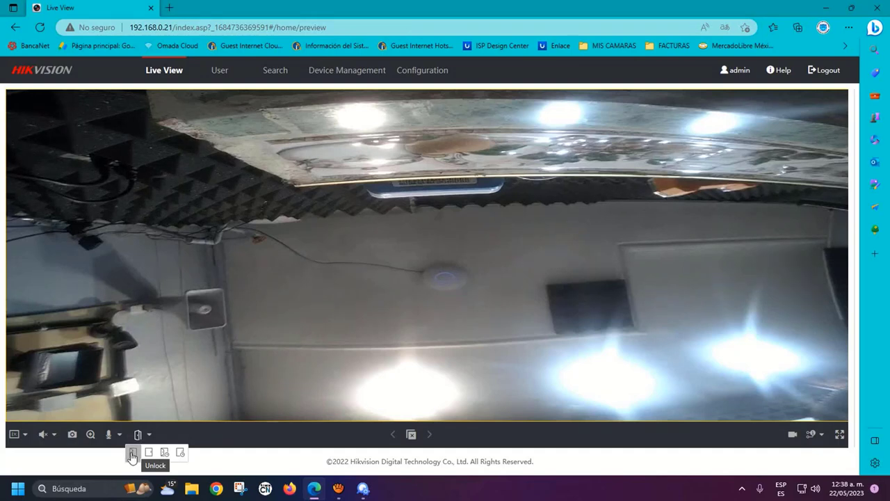
{"action": "left_click", "coordinate": [132, 454]}
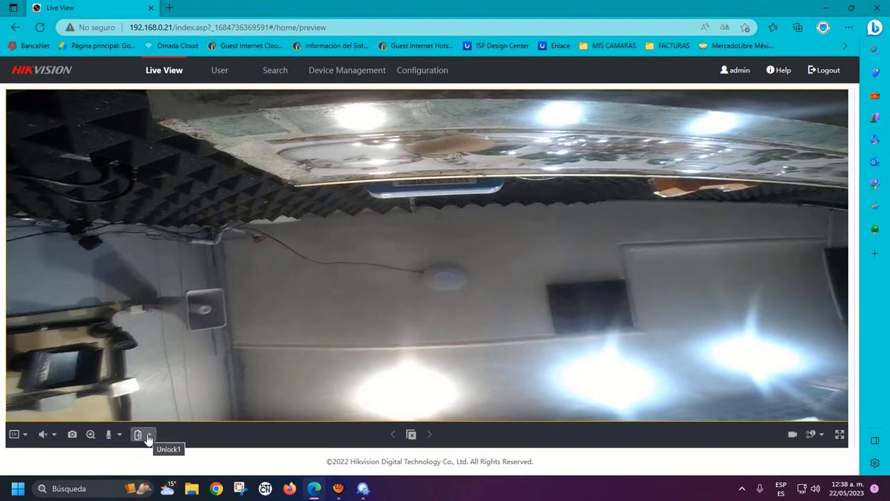
{"action": "left_click", "coordinate": [148, 436]}
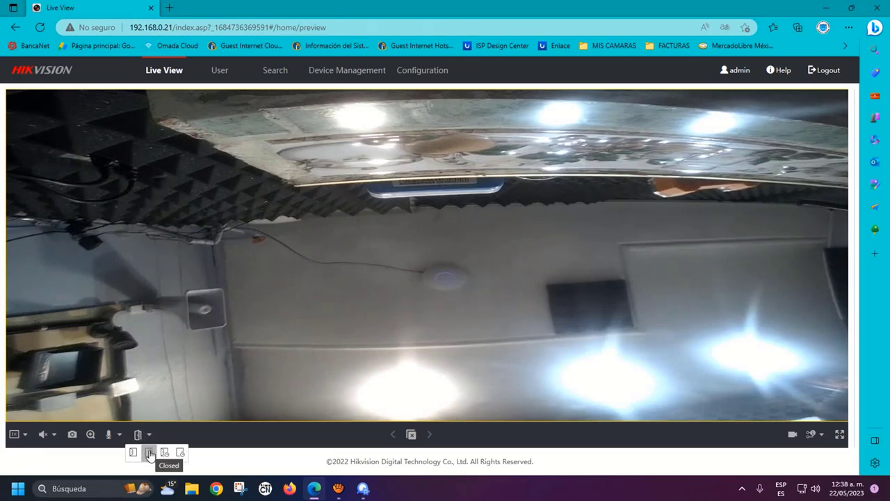
{"action": "left_click", "coordinate": [150, 453]}
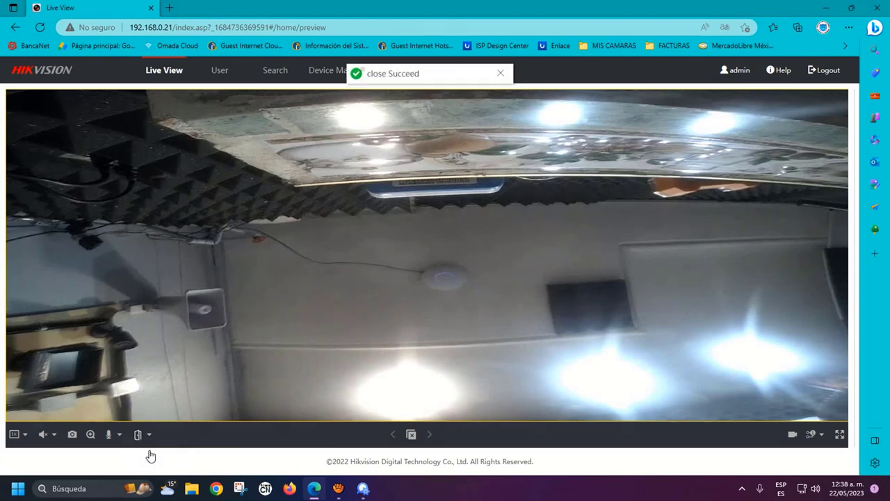
{"action": "left_click", "coordinate": [145, 435]}
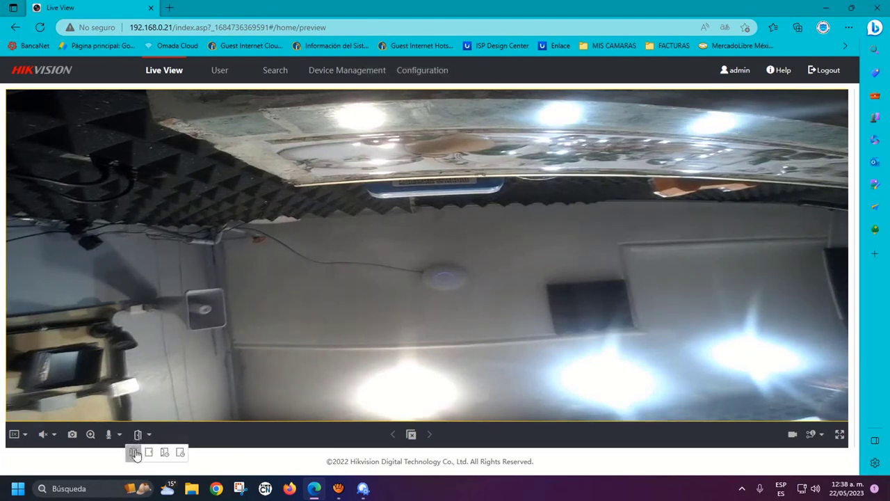
{"action": "left_click", "coordinate": [135, 454]}
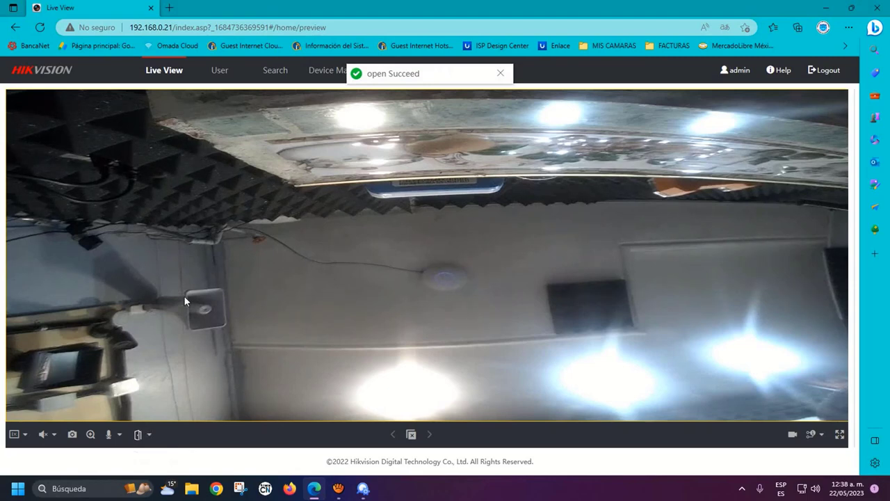
Start two-way audio on Two-way Audio Channel 1, stop it, then restart it
{"action": "left_click", "coordinate": [108, 437]}
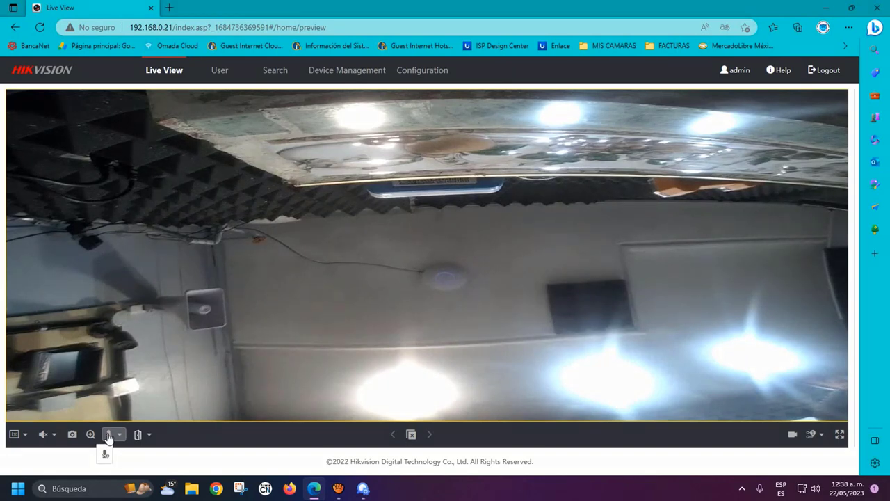
{"action": "left_click", "coordinate": [104, 454]}
{"action": "left_click", "coordinate": [111, 437]}
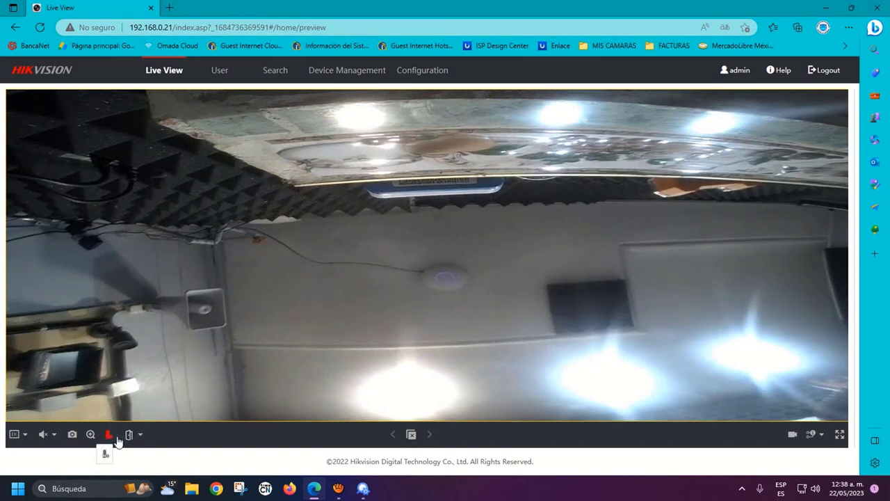
{"action": "left_click", "coordinate": [108, 438]}
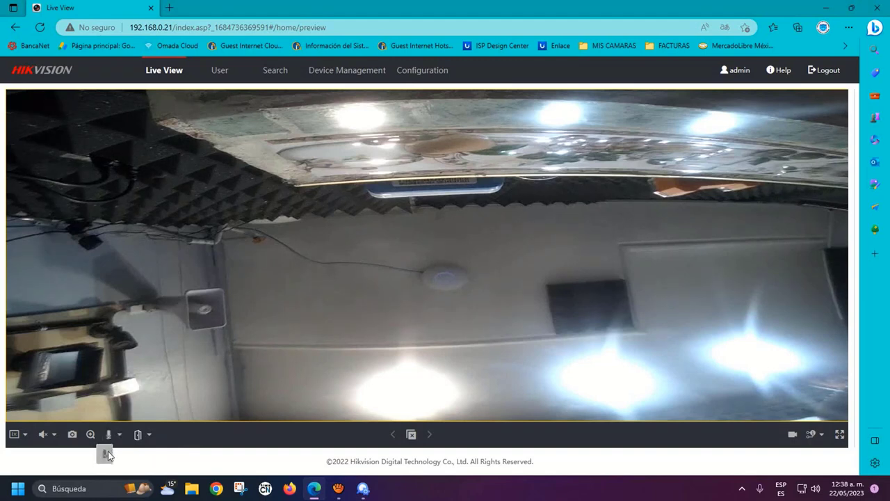
{"action": "left_click", "coordinate": [109, 434]}
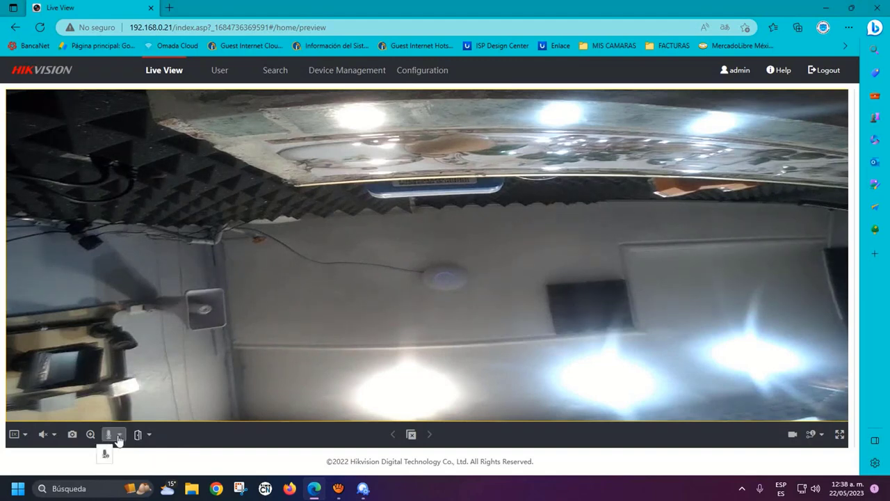
{"action": "left_click", "coordinate": [104, 451]}
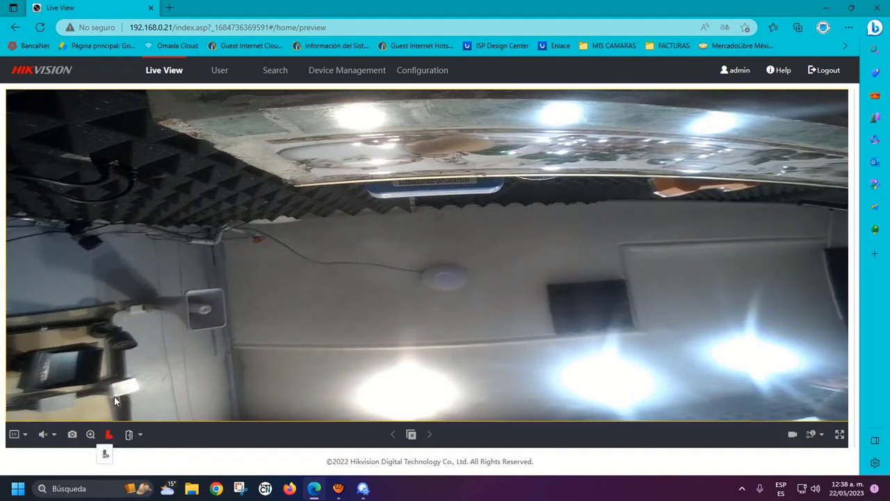